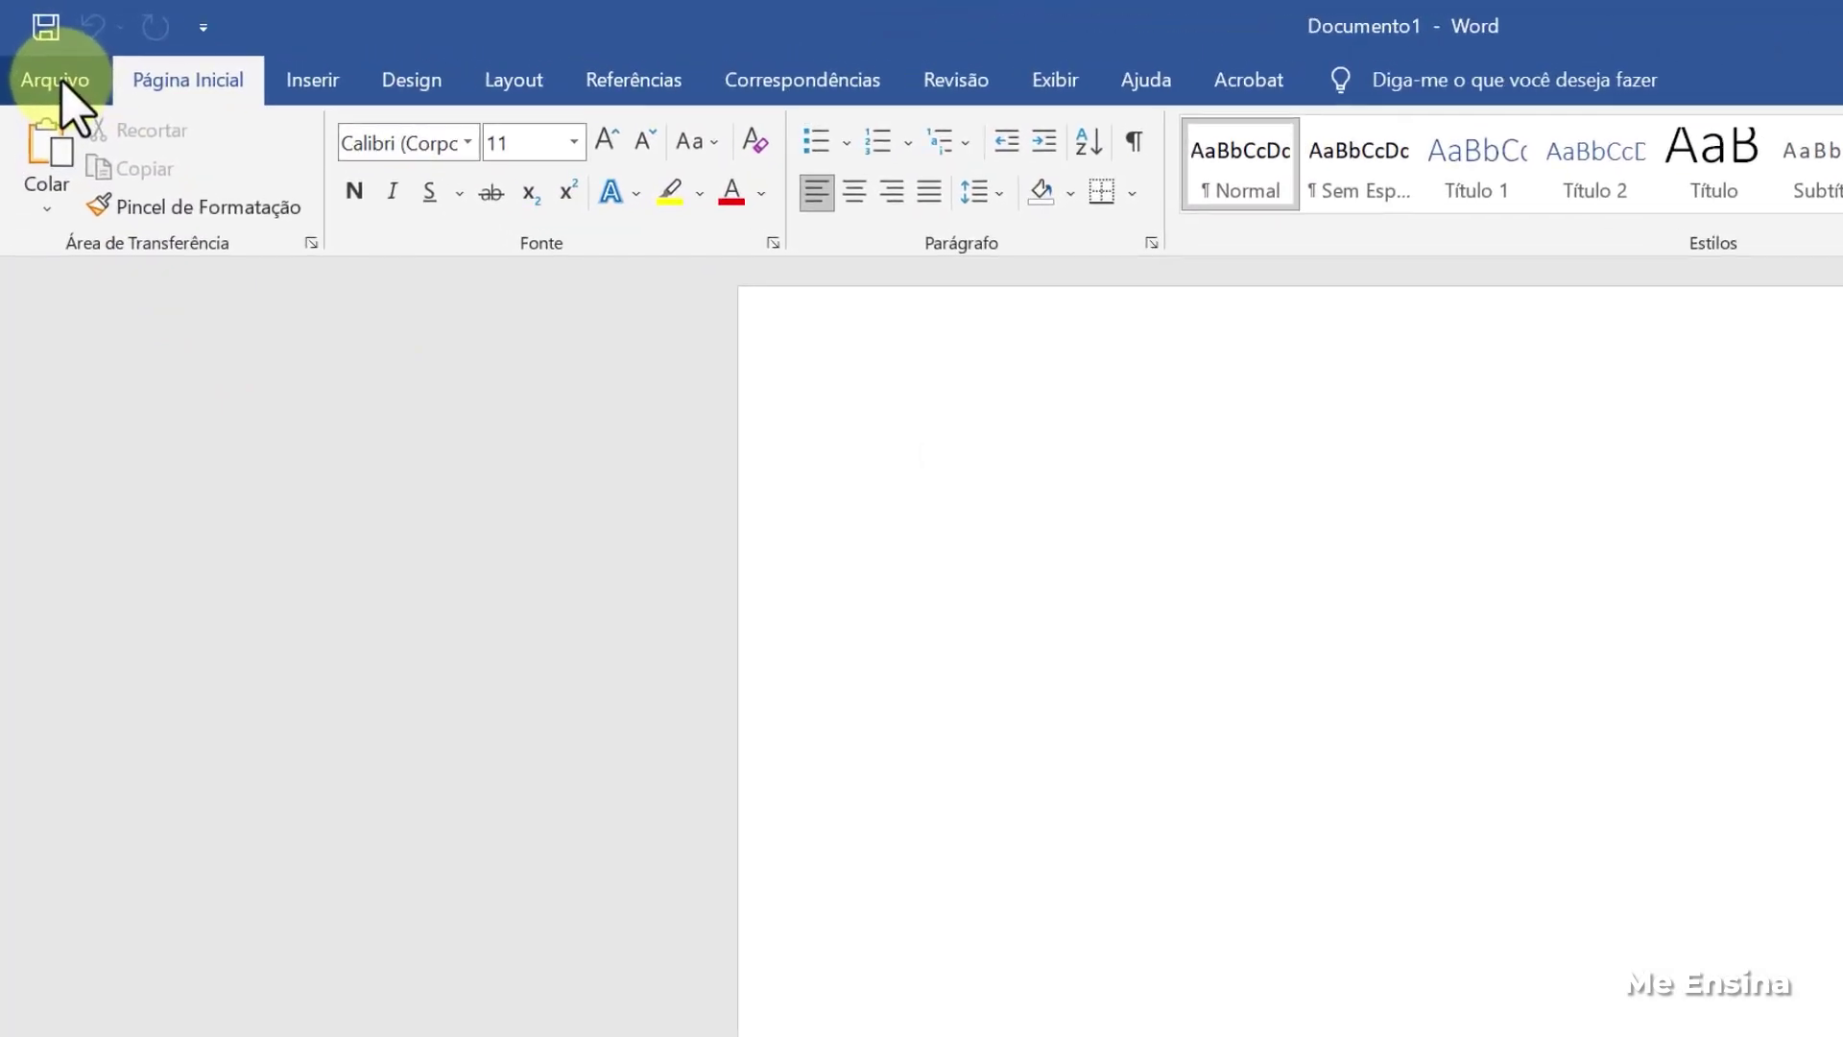
Set Word's Tema do Office to Cinza Escuro (Dark Gray) in Opções do Word.
{"action": "left_click", "coordinate": [58, 81]}
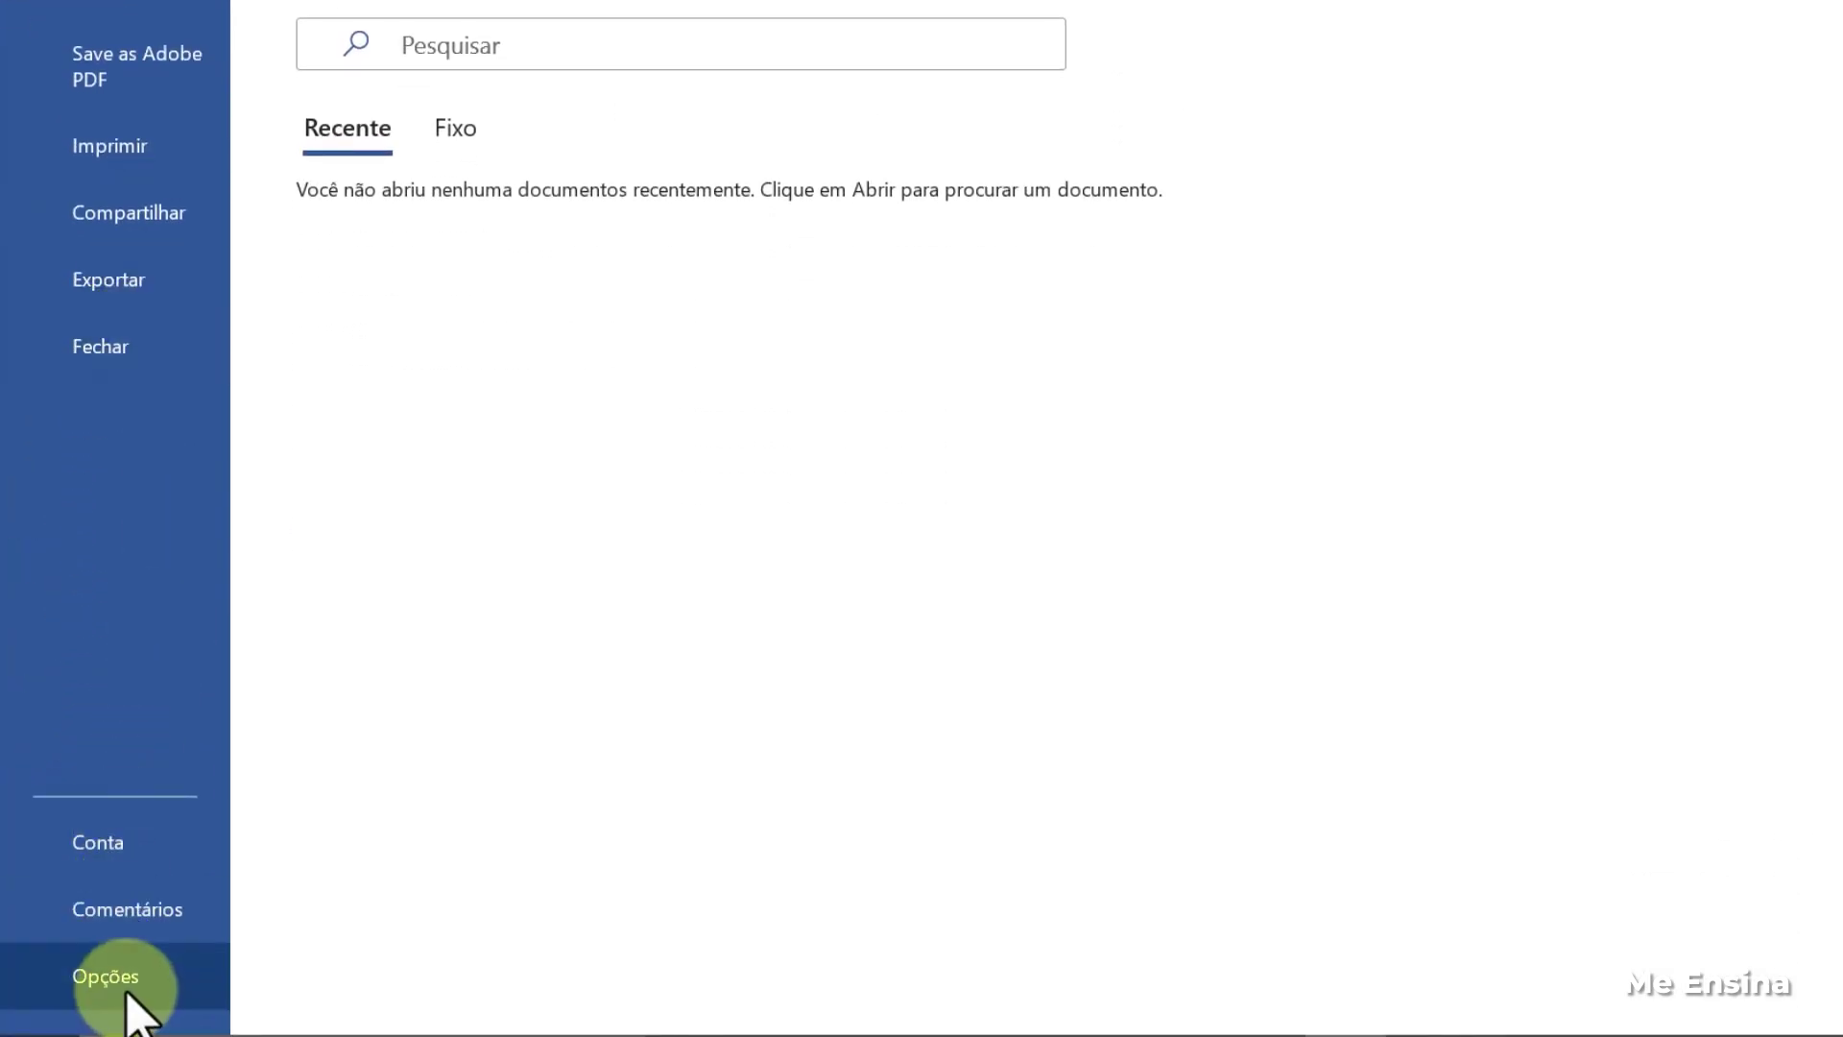
{"action": "left_click", "coordinate": [129, 984]}
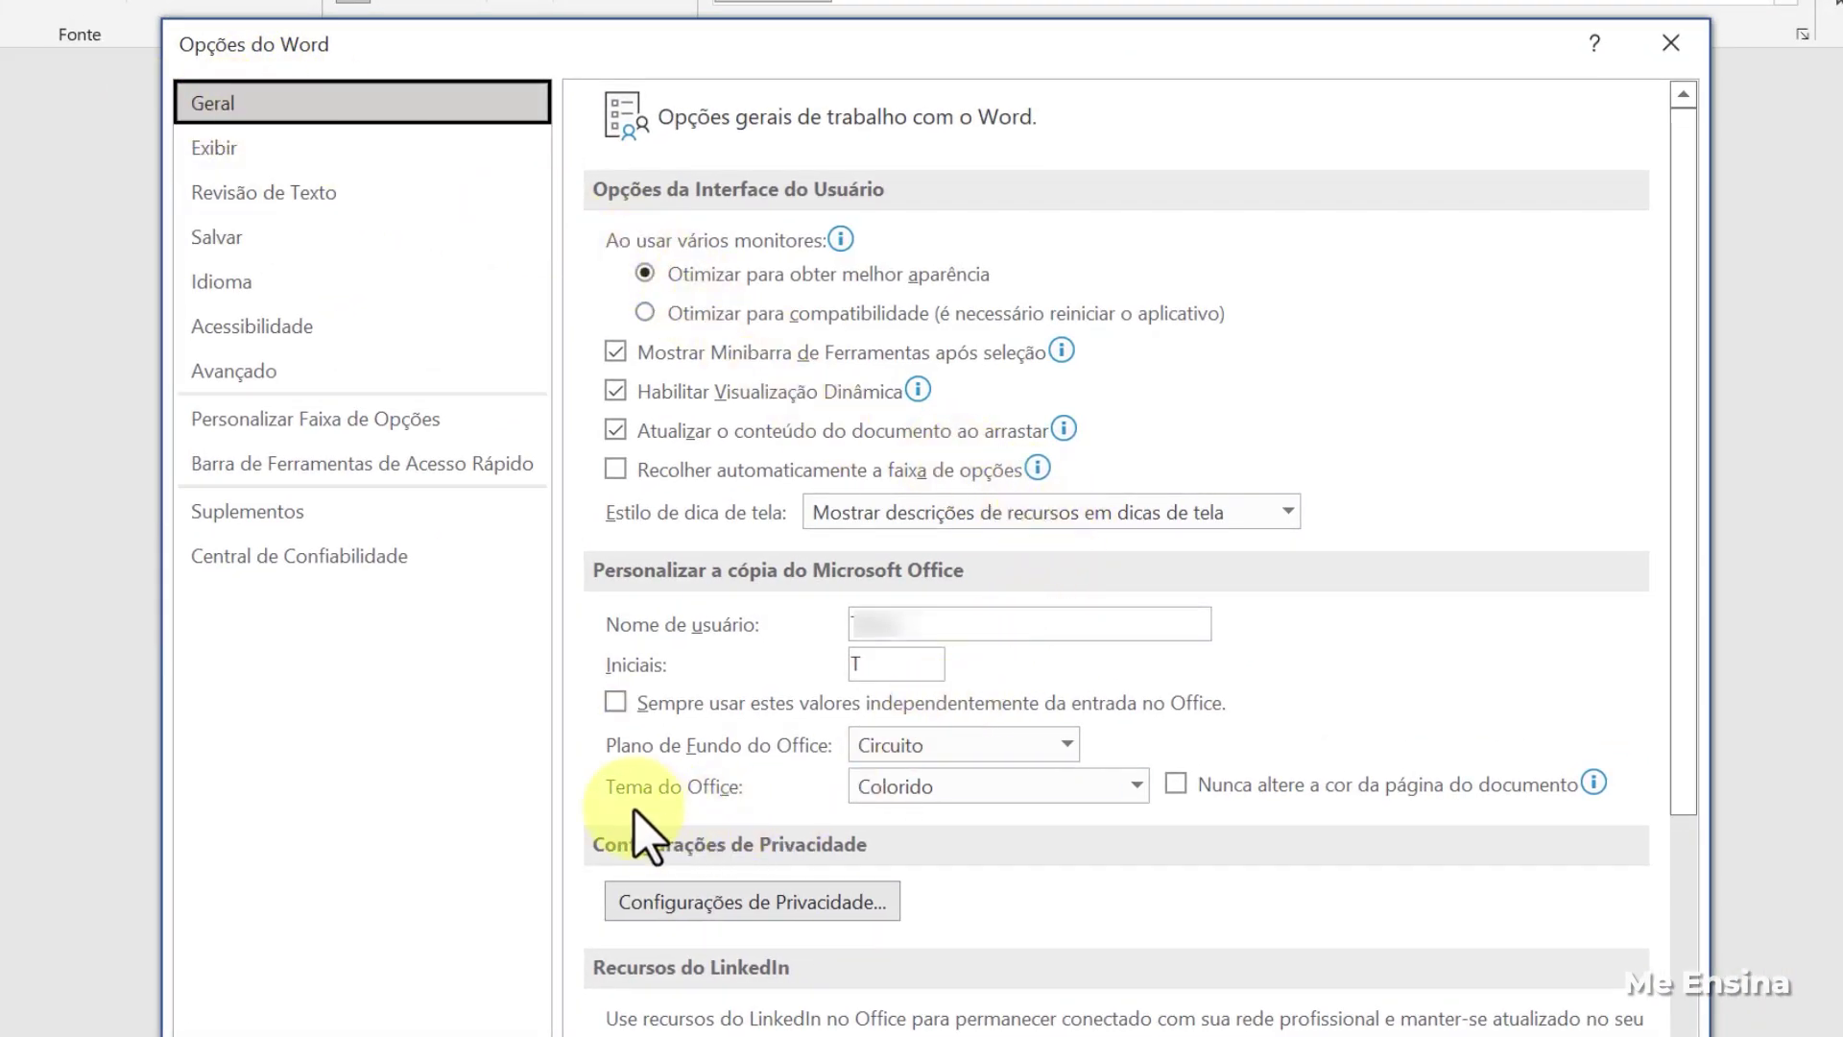
{"action": "left_click", "coordinate": [1137, 785]}
{"action": "left_click", "coordinate": [1094, 854]}
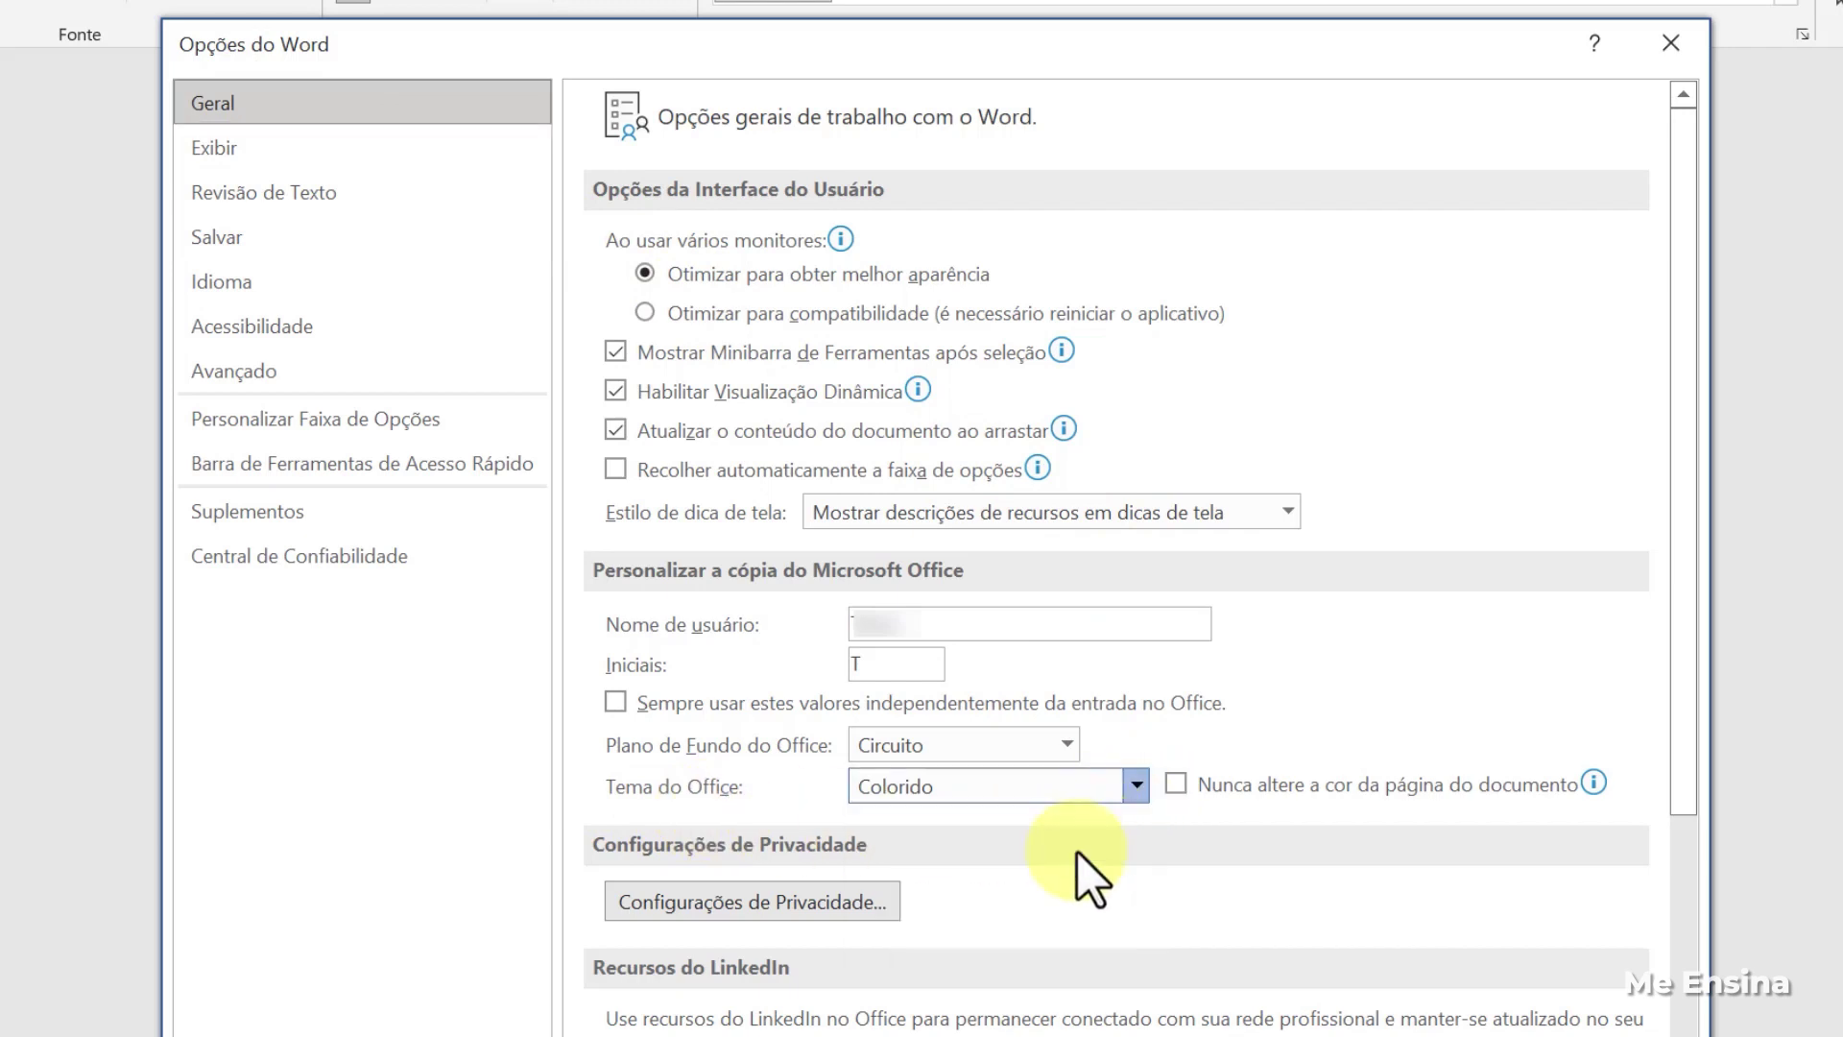
{"action": "left_click", "coordinate": [1137, 785]}
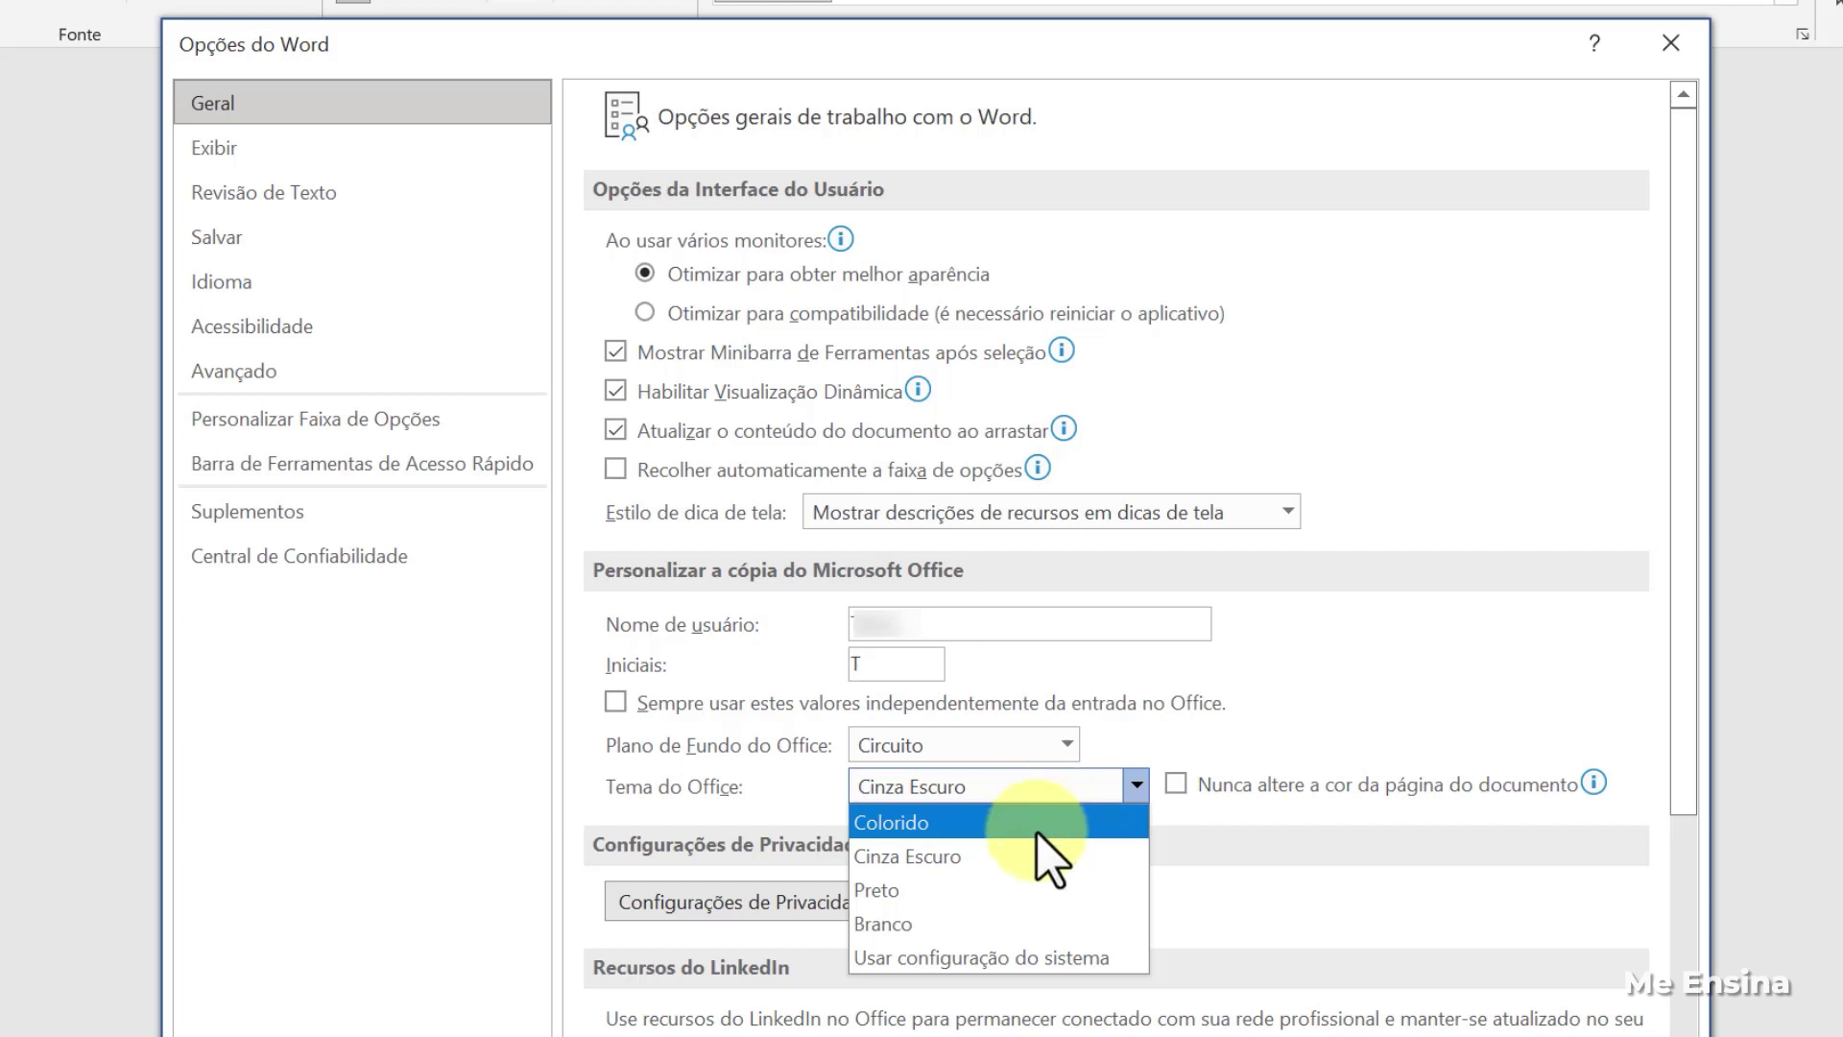
{"action": "left_click", "coordinate": [989, 868]}
{"action": "left_click", "coordinate": [1420, 1018]}
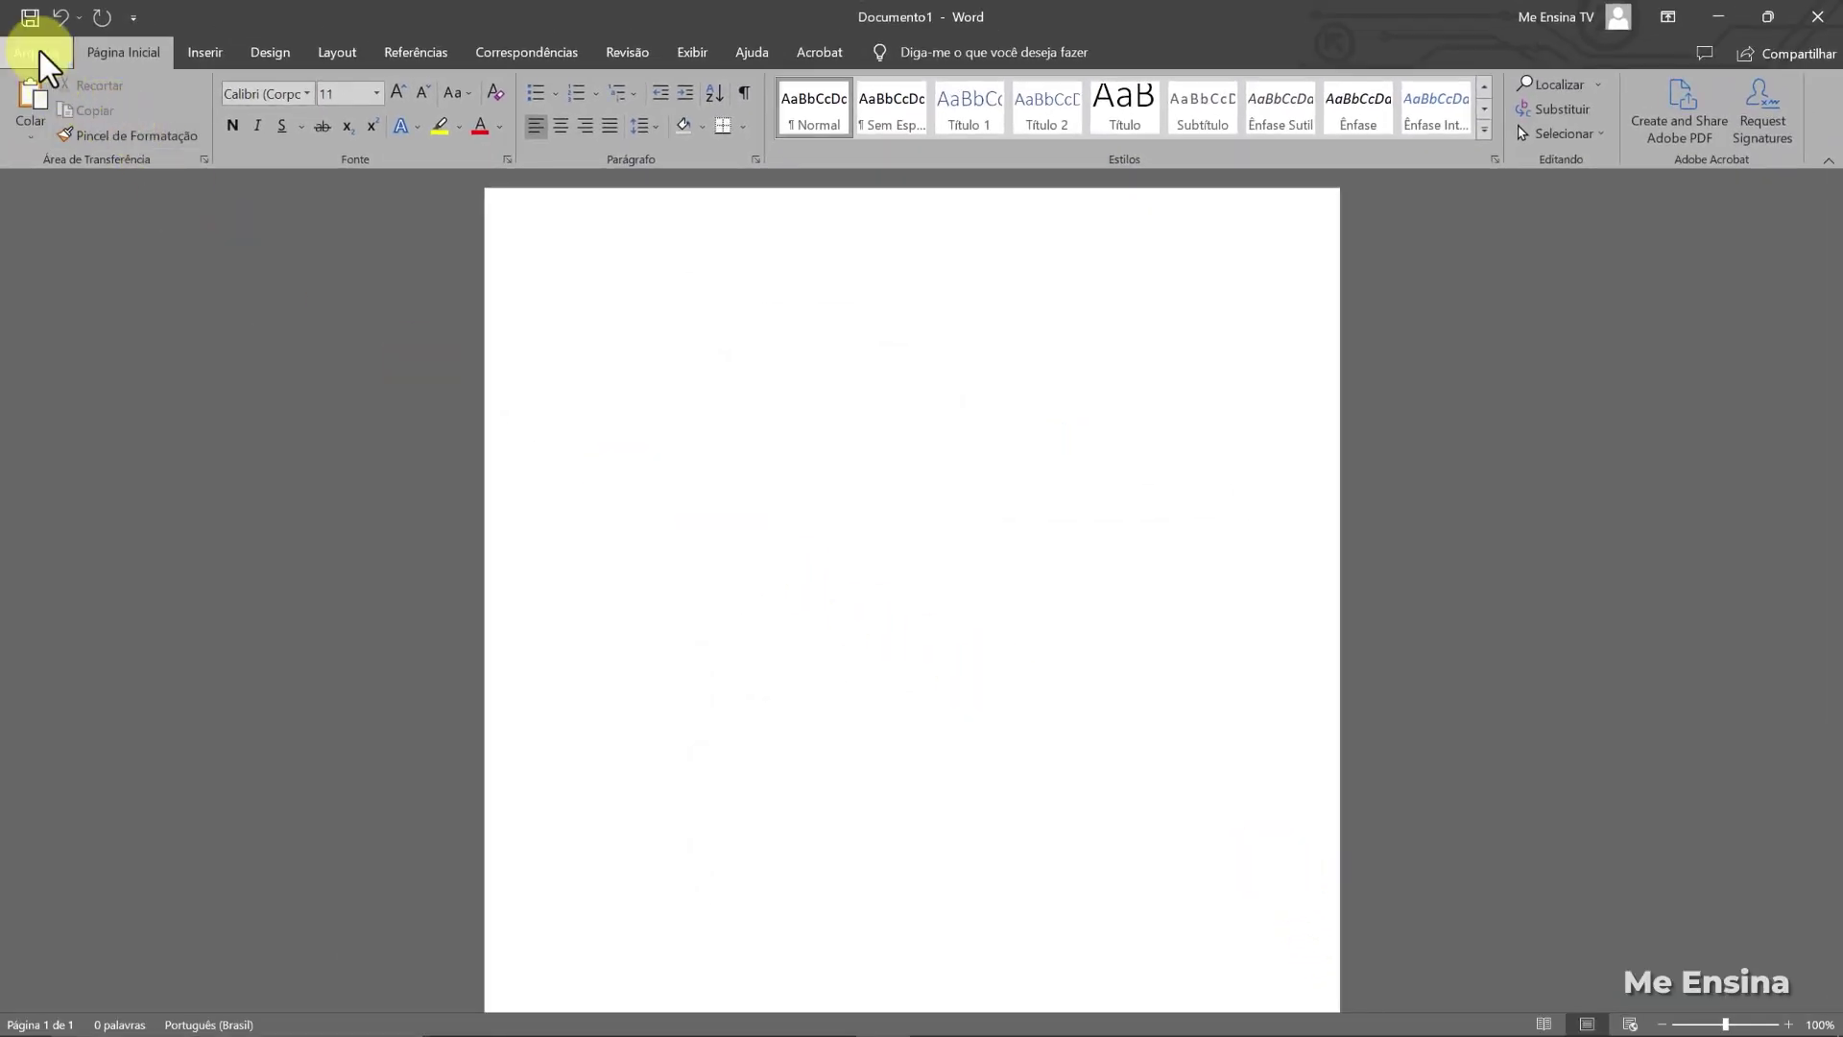
Change the Office theme to Preto (Black), then type a line of random test text.
{"action": "left_click", "coordinate": [38, 51]}
{"action": "left_click", "coordinate": [120, 992]}
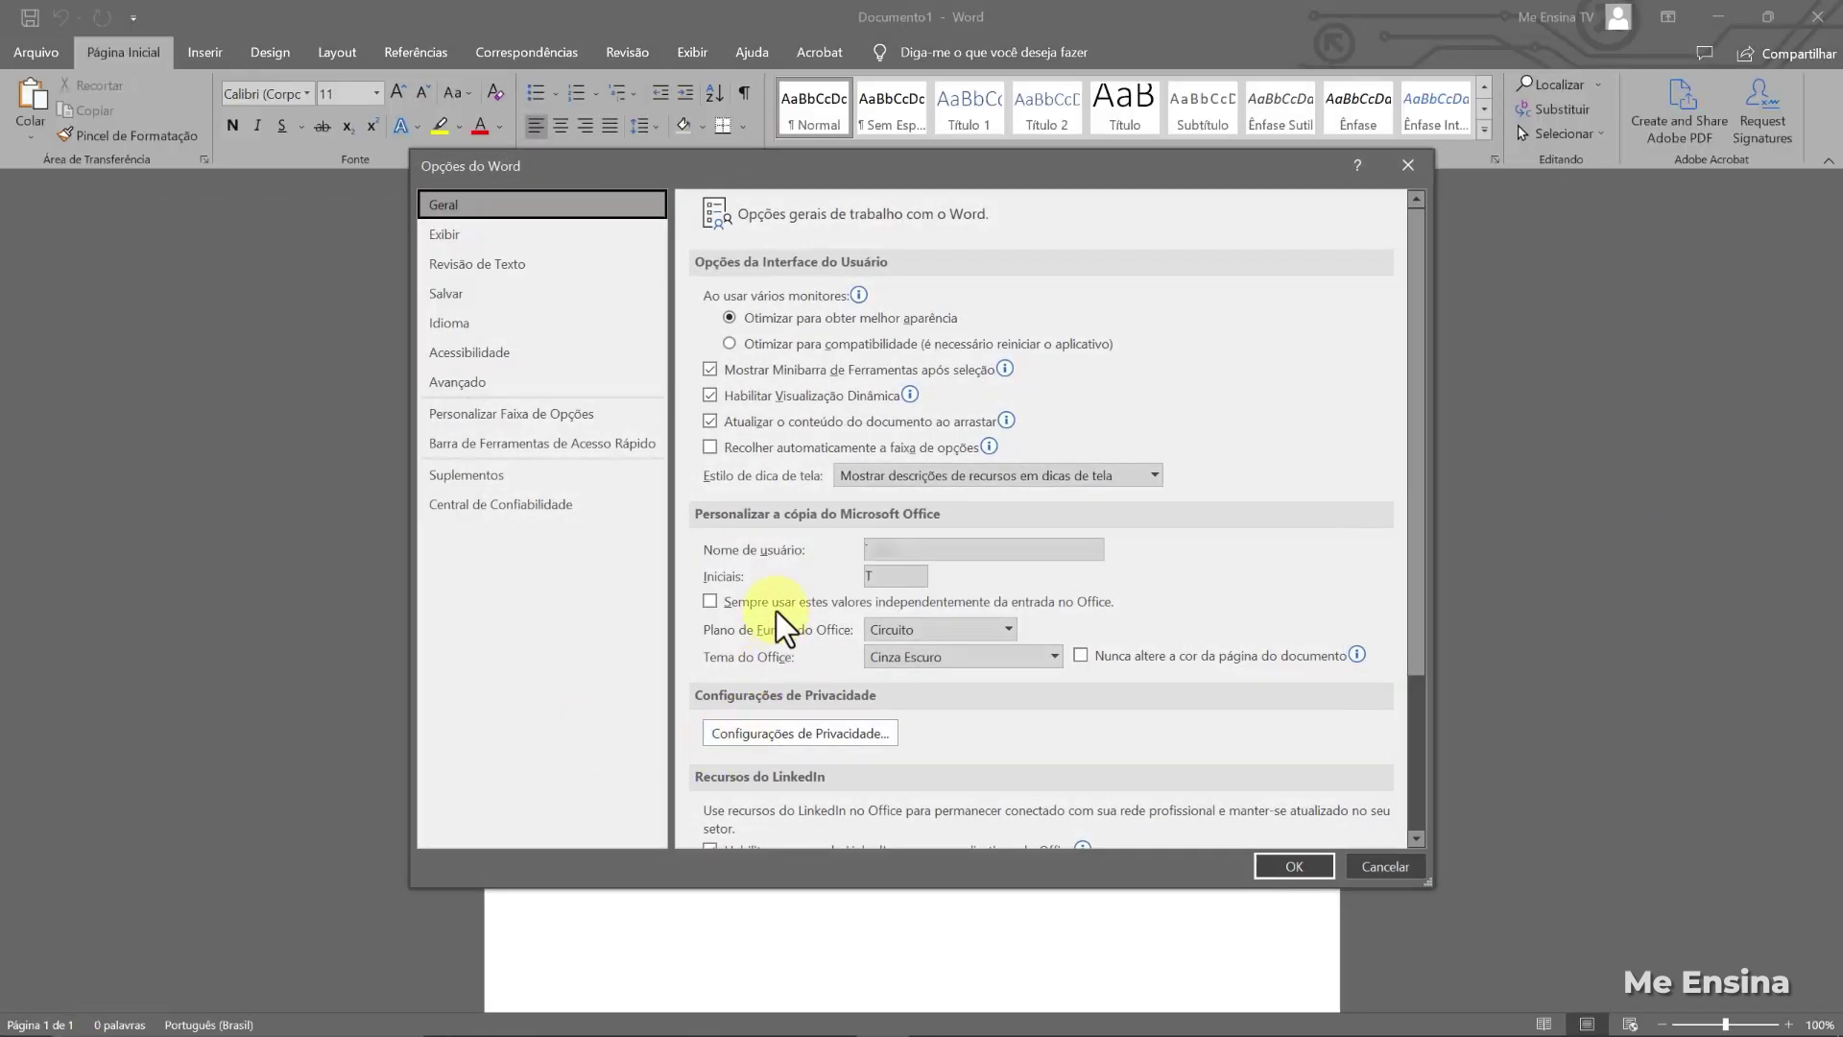
{"action": "left_click", "coordinate": [958, 655]}
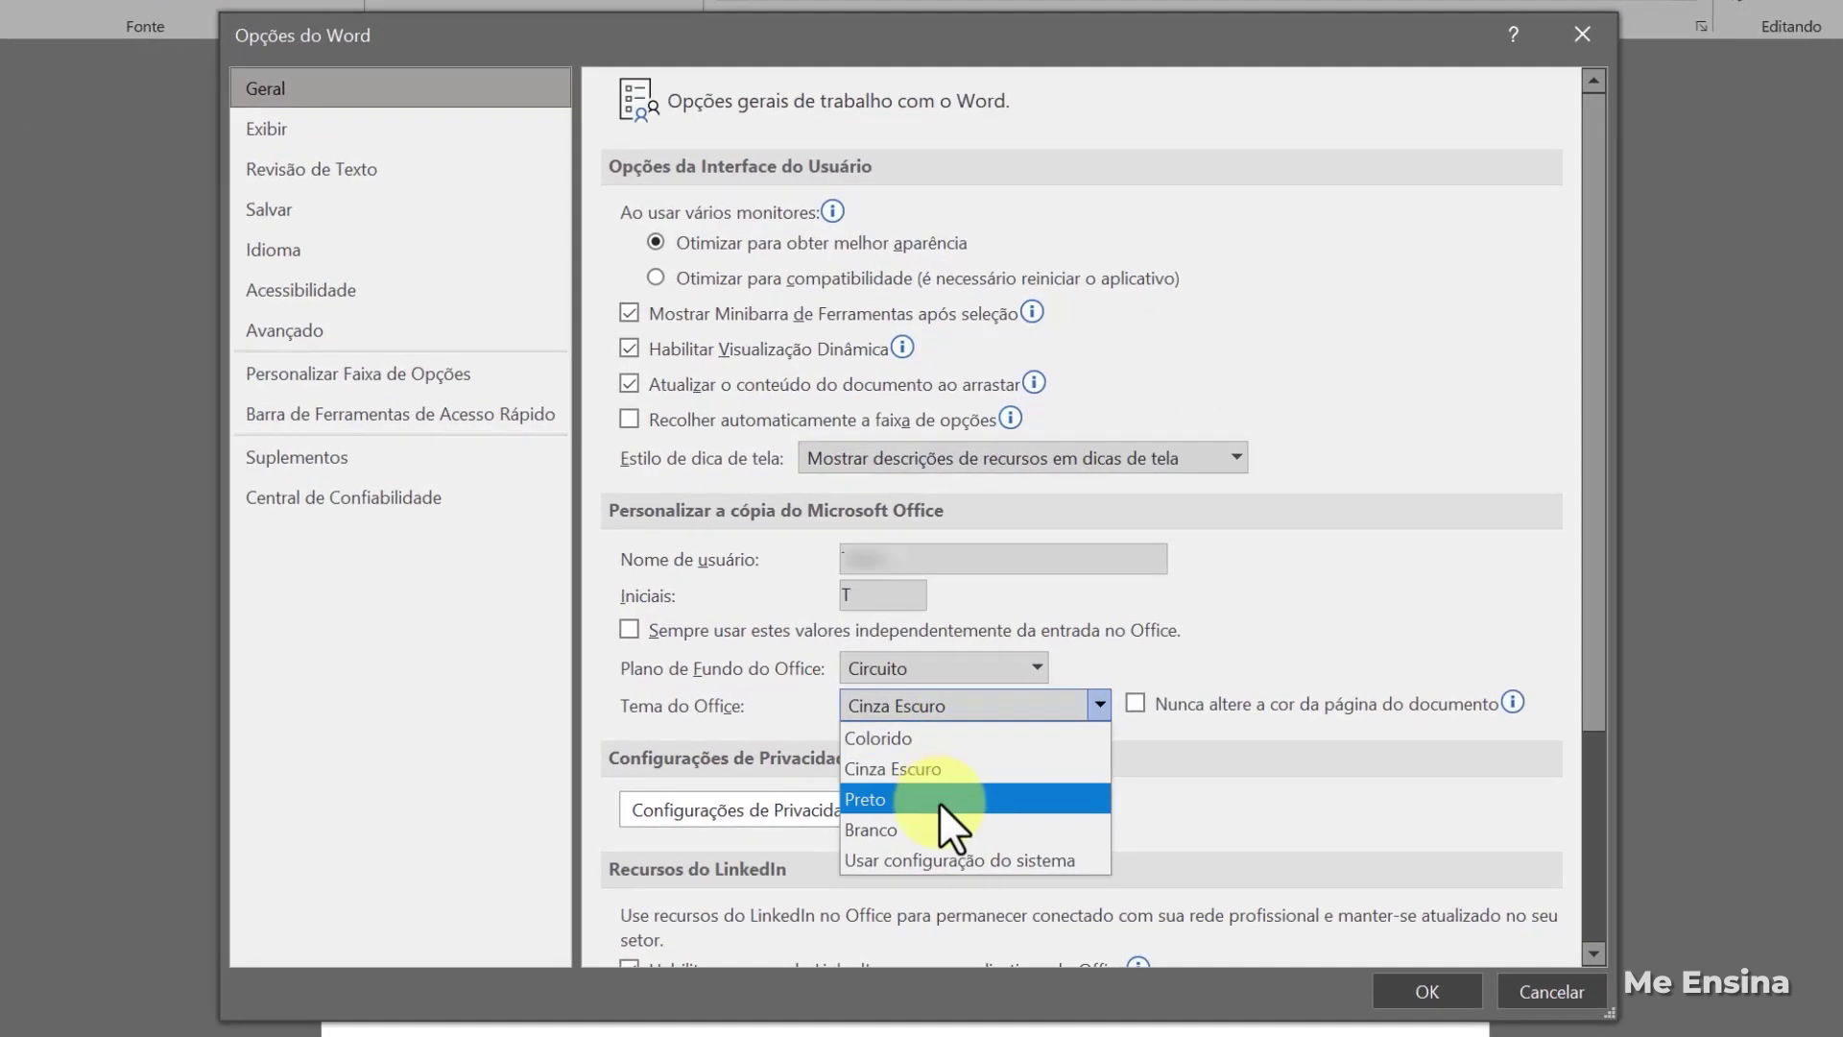
{"action": "left_click", "coordinate": [939, 802]}
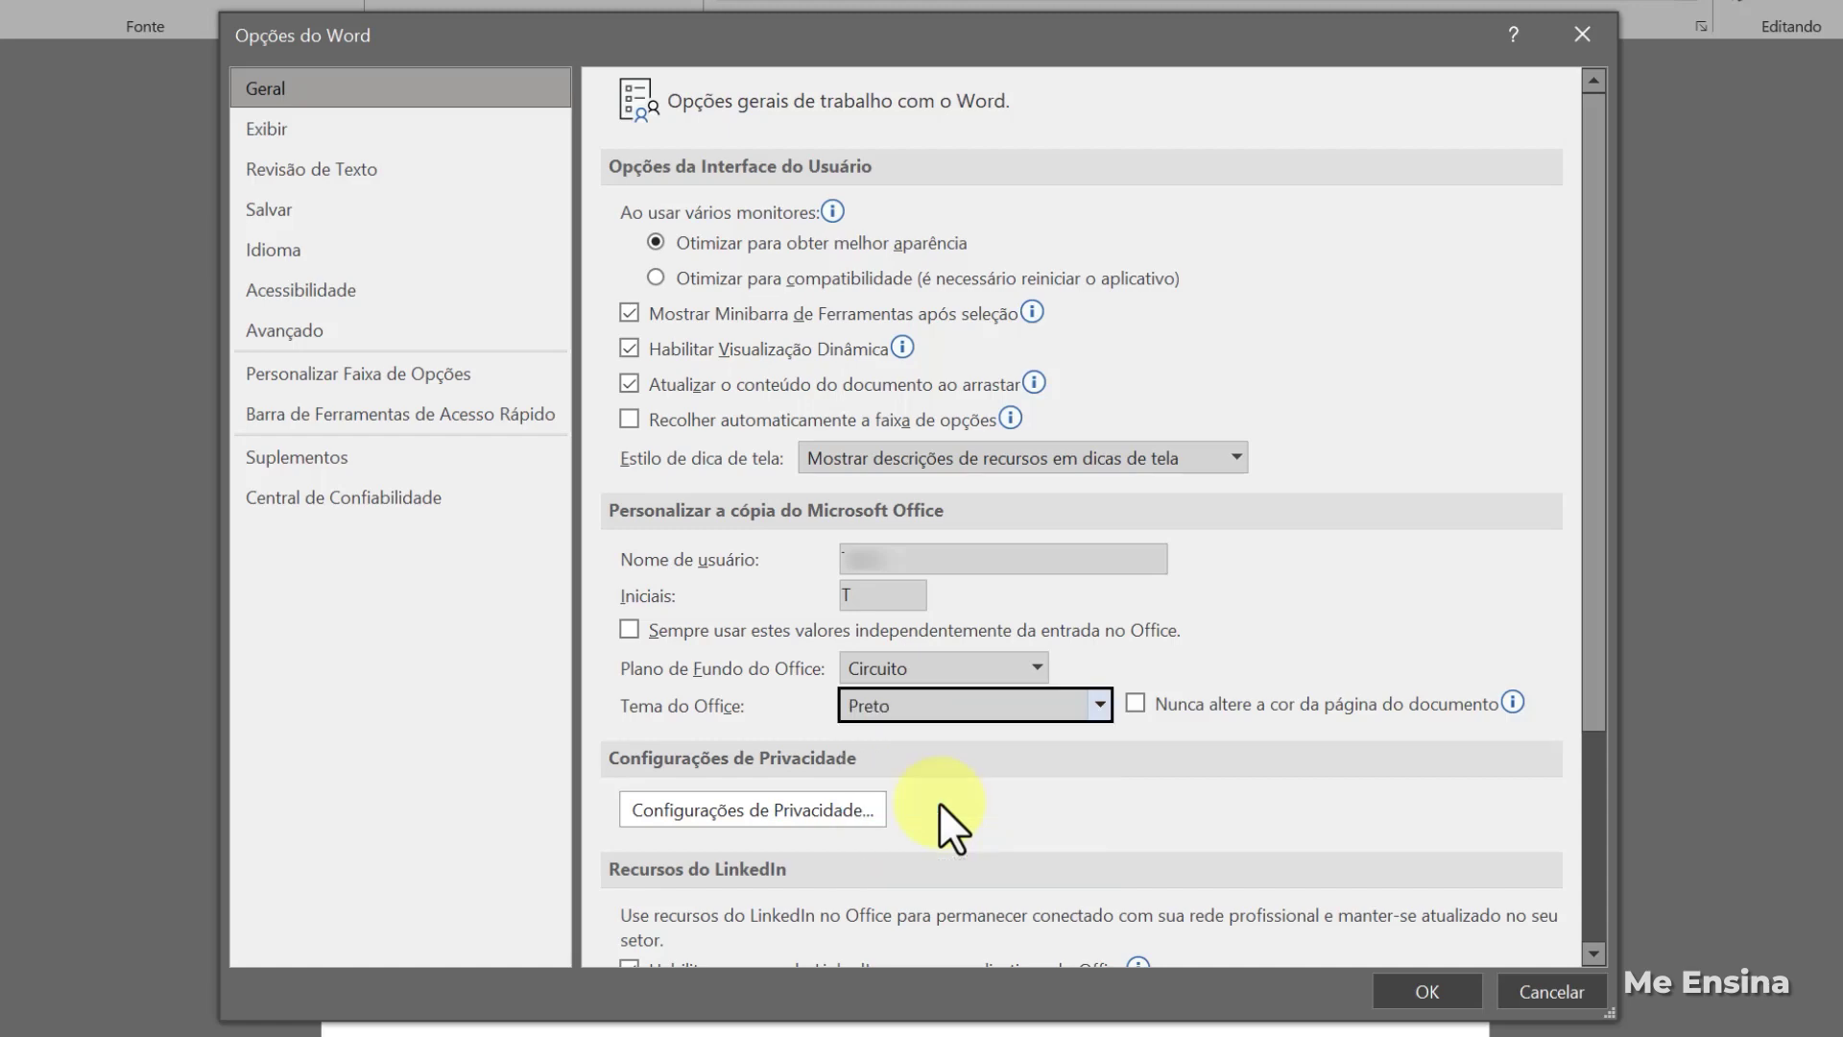
{"action": "left_click", "coordinate": [1439, 1008]}
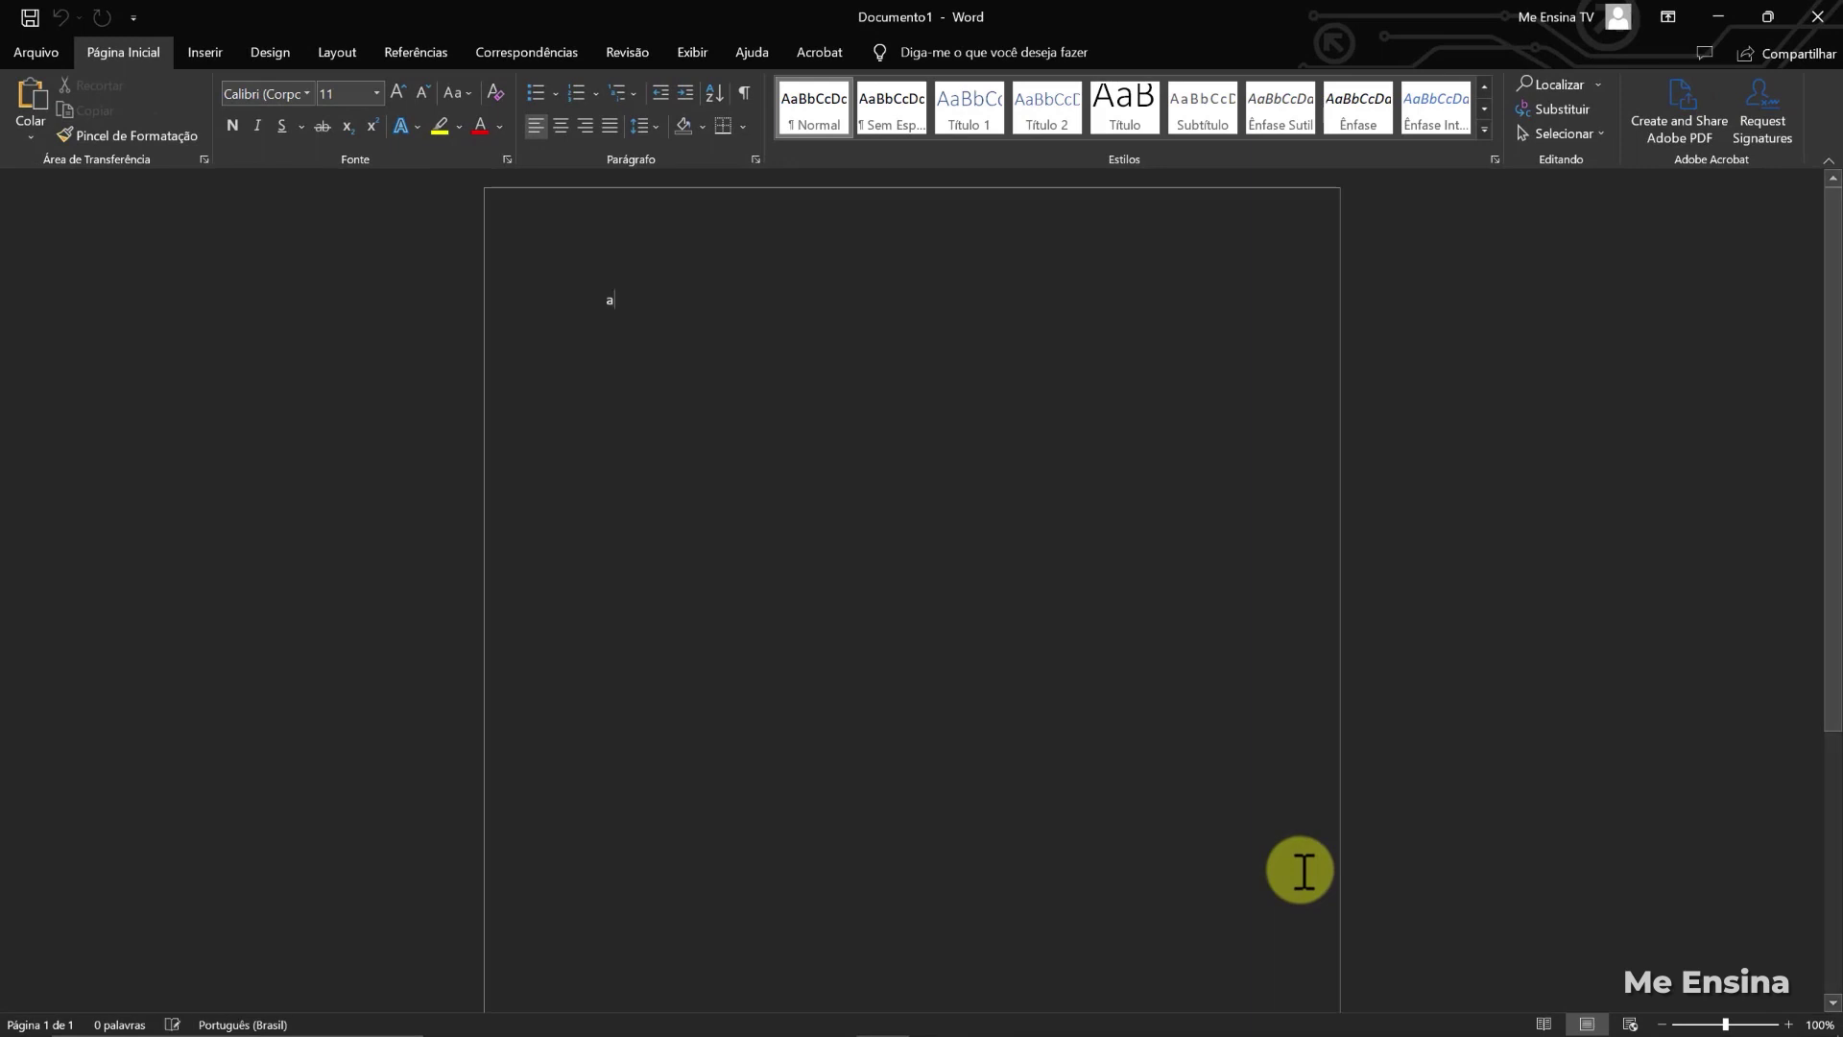
{"action": "type", "text": "asçdlkfjasçldkfjasldkfjça"}
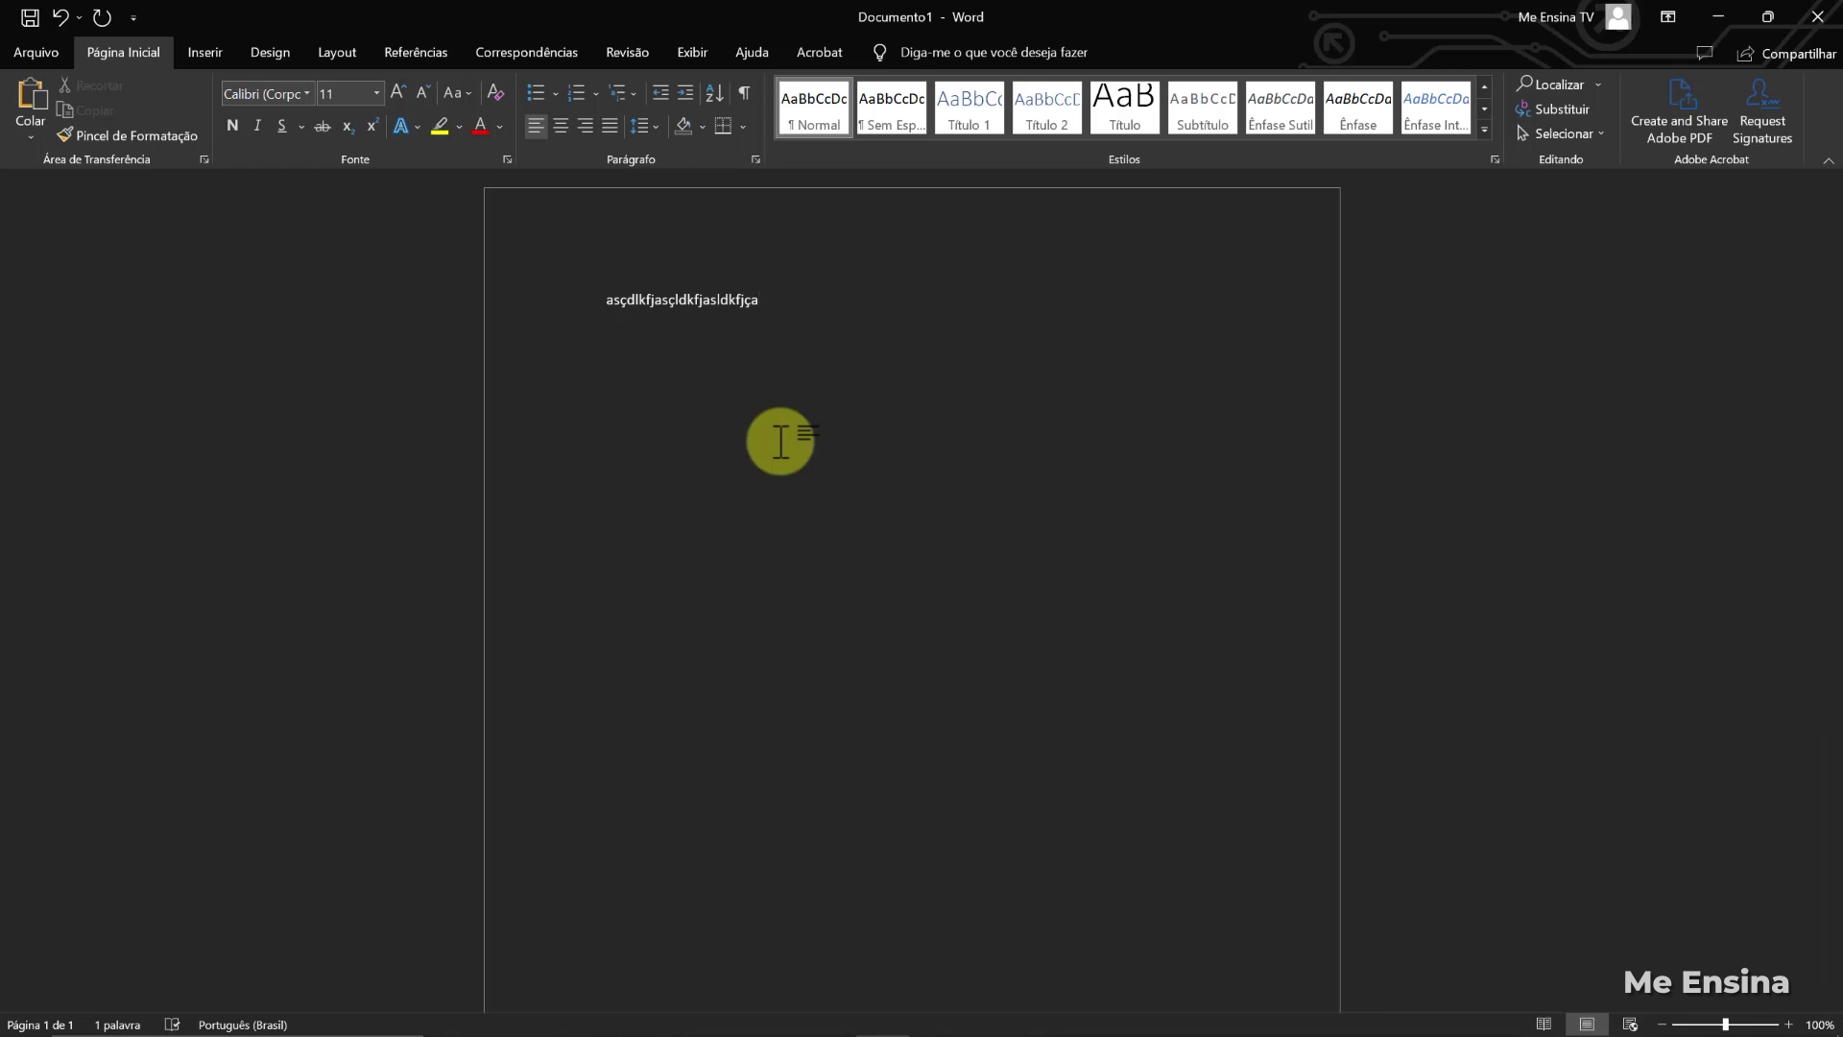
{"action": "type", "text": "çsldkfa"}
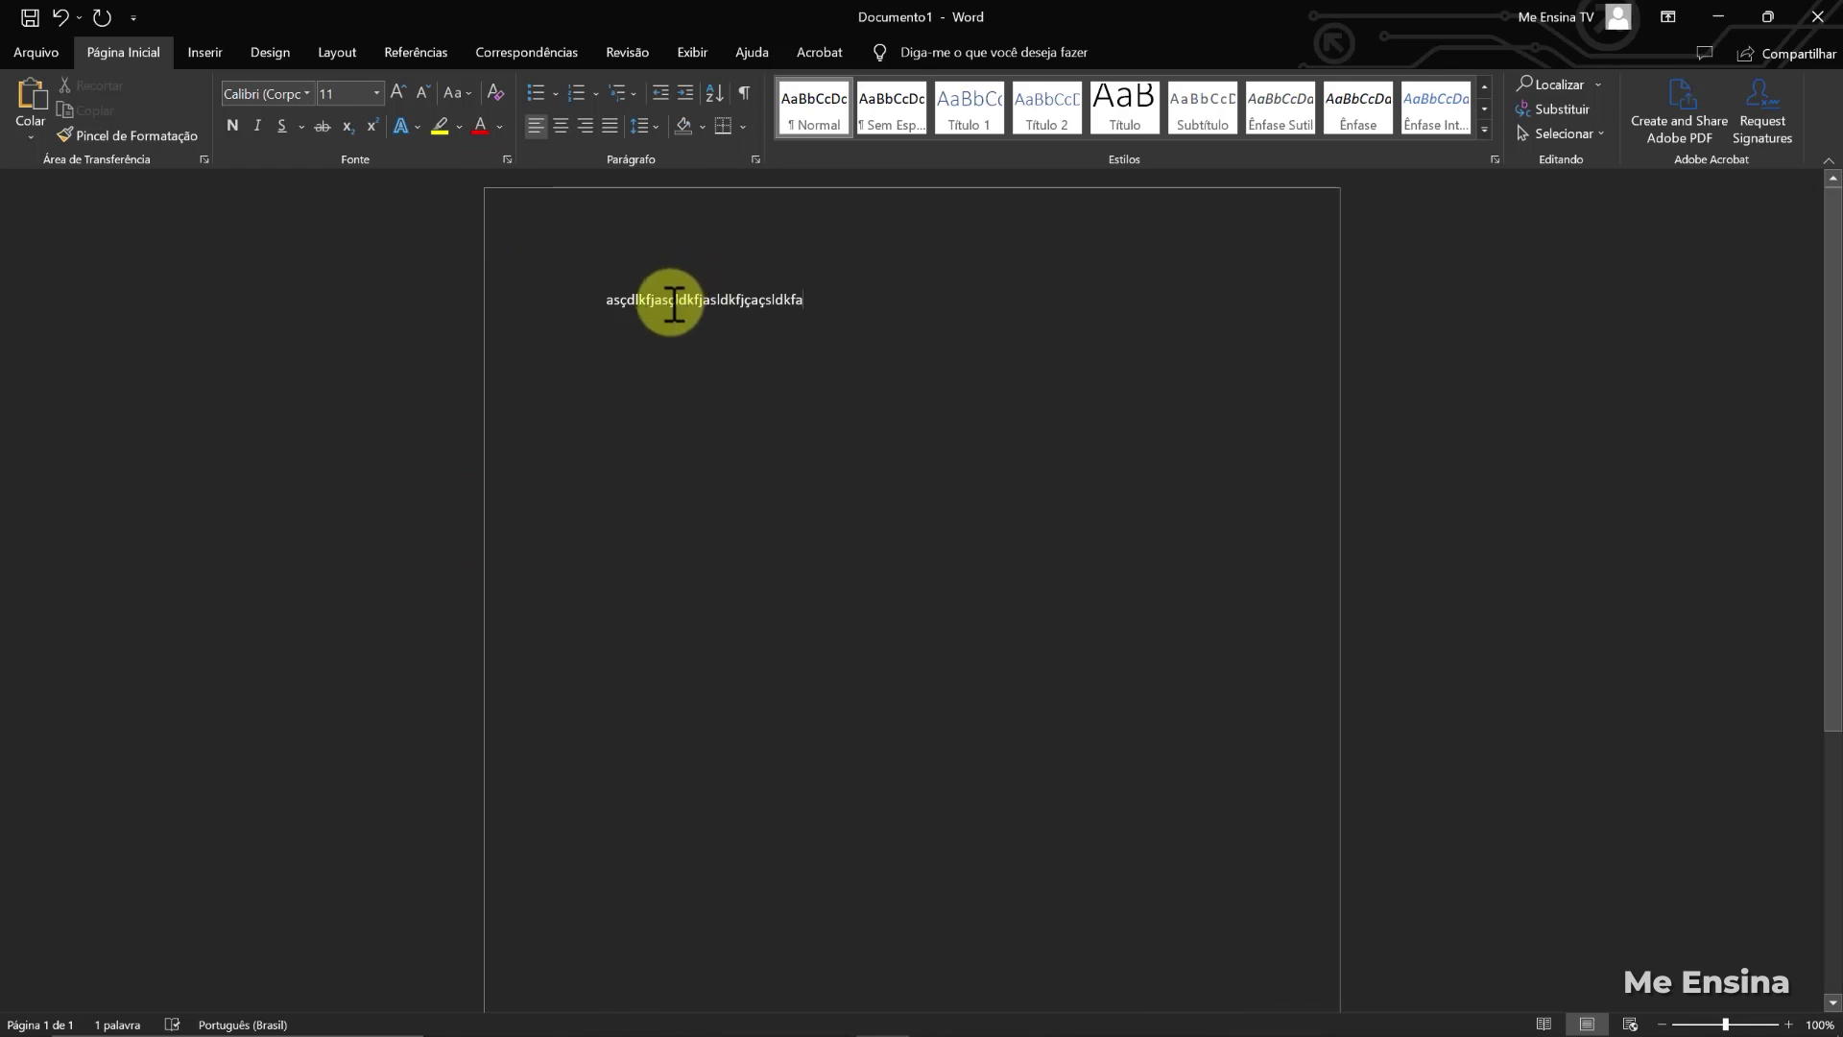
Turn on 'Nunca altere a cor da página do documento' in Opções do Word.
{"action": "left_click", "coordinate": [26, 54]}
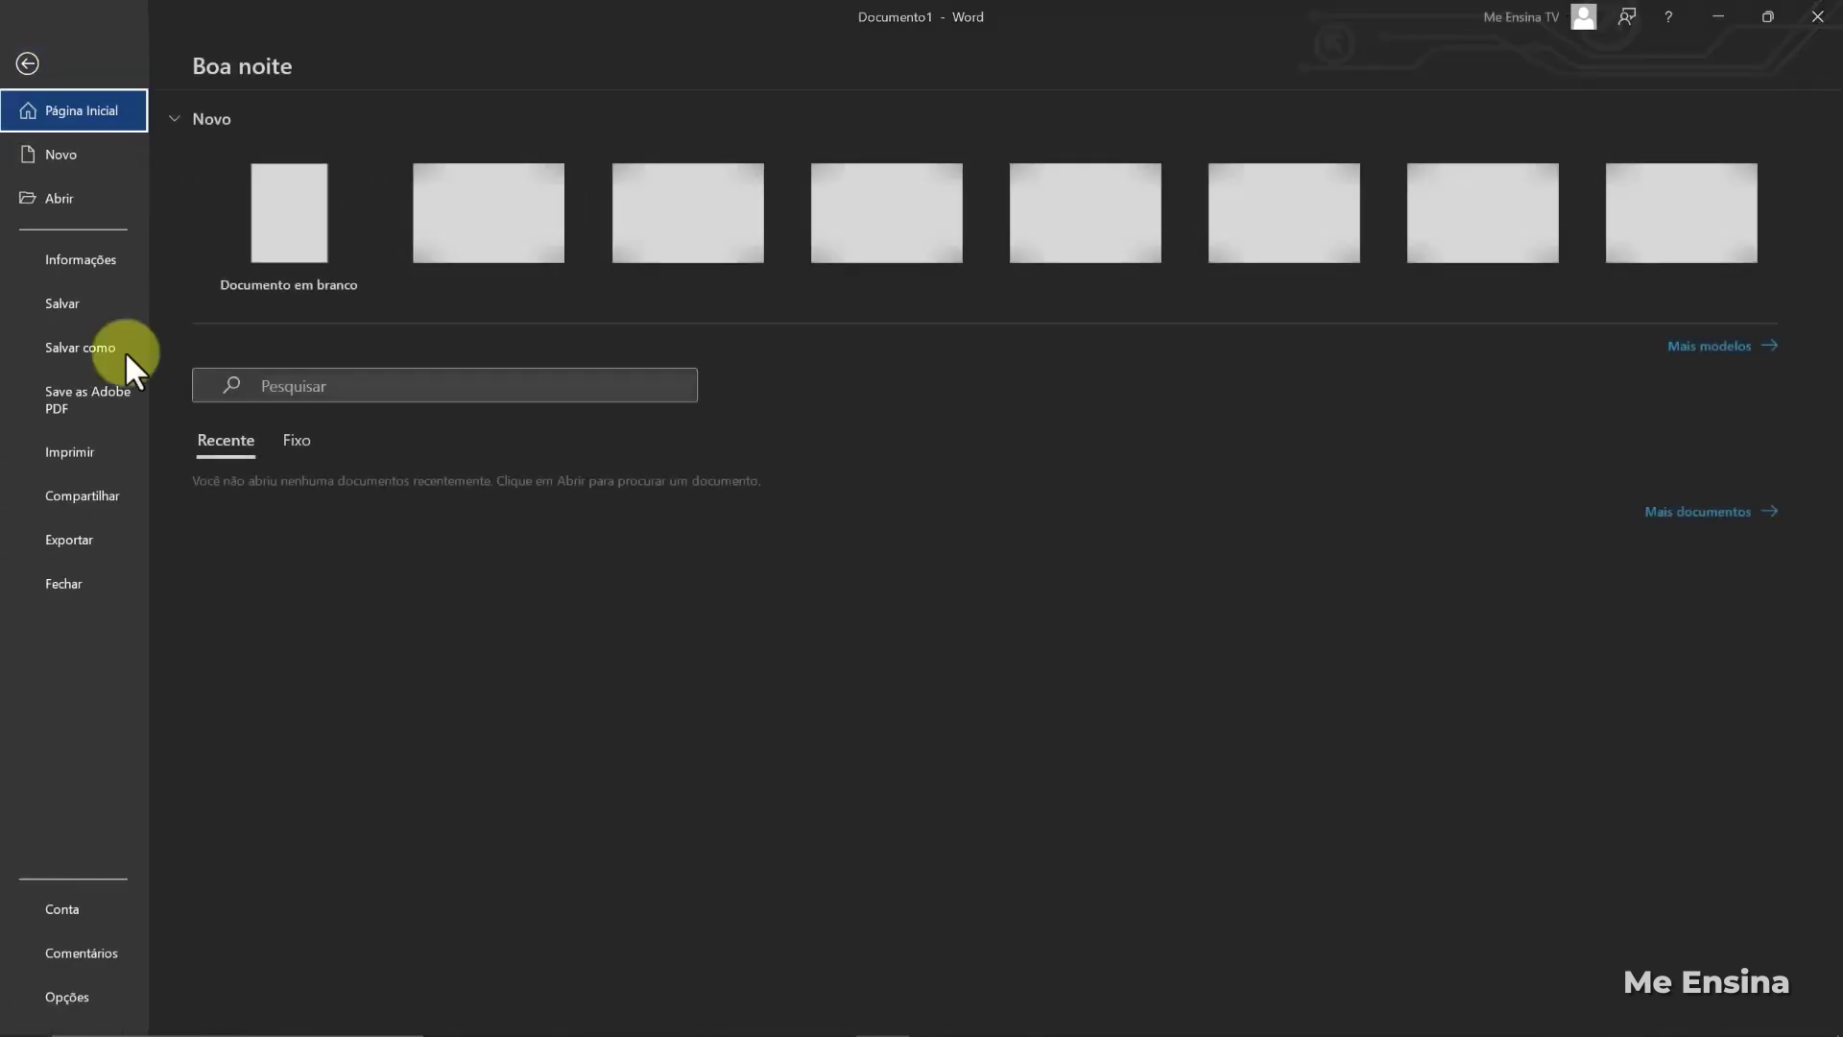
{"action": "left_click", "coordinate": [96, 1008]}
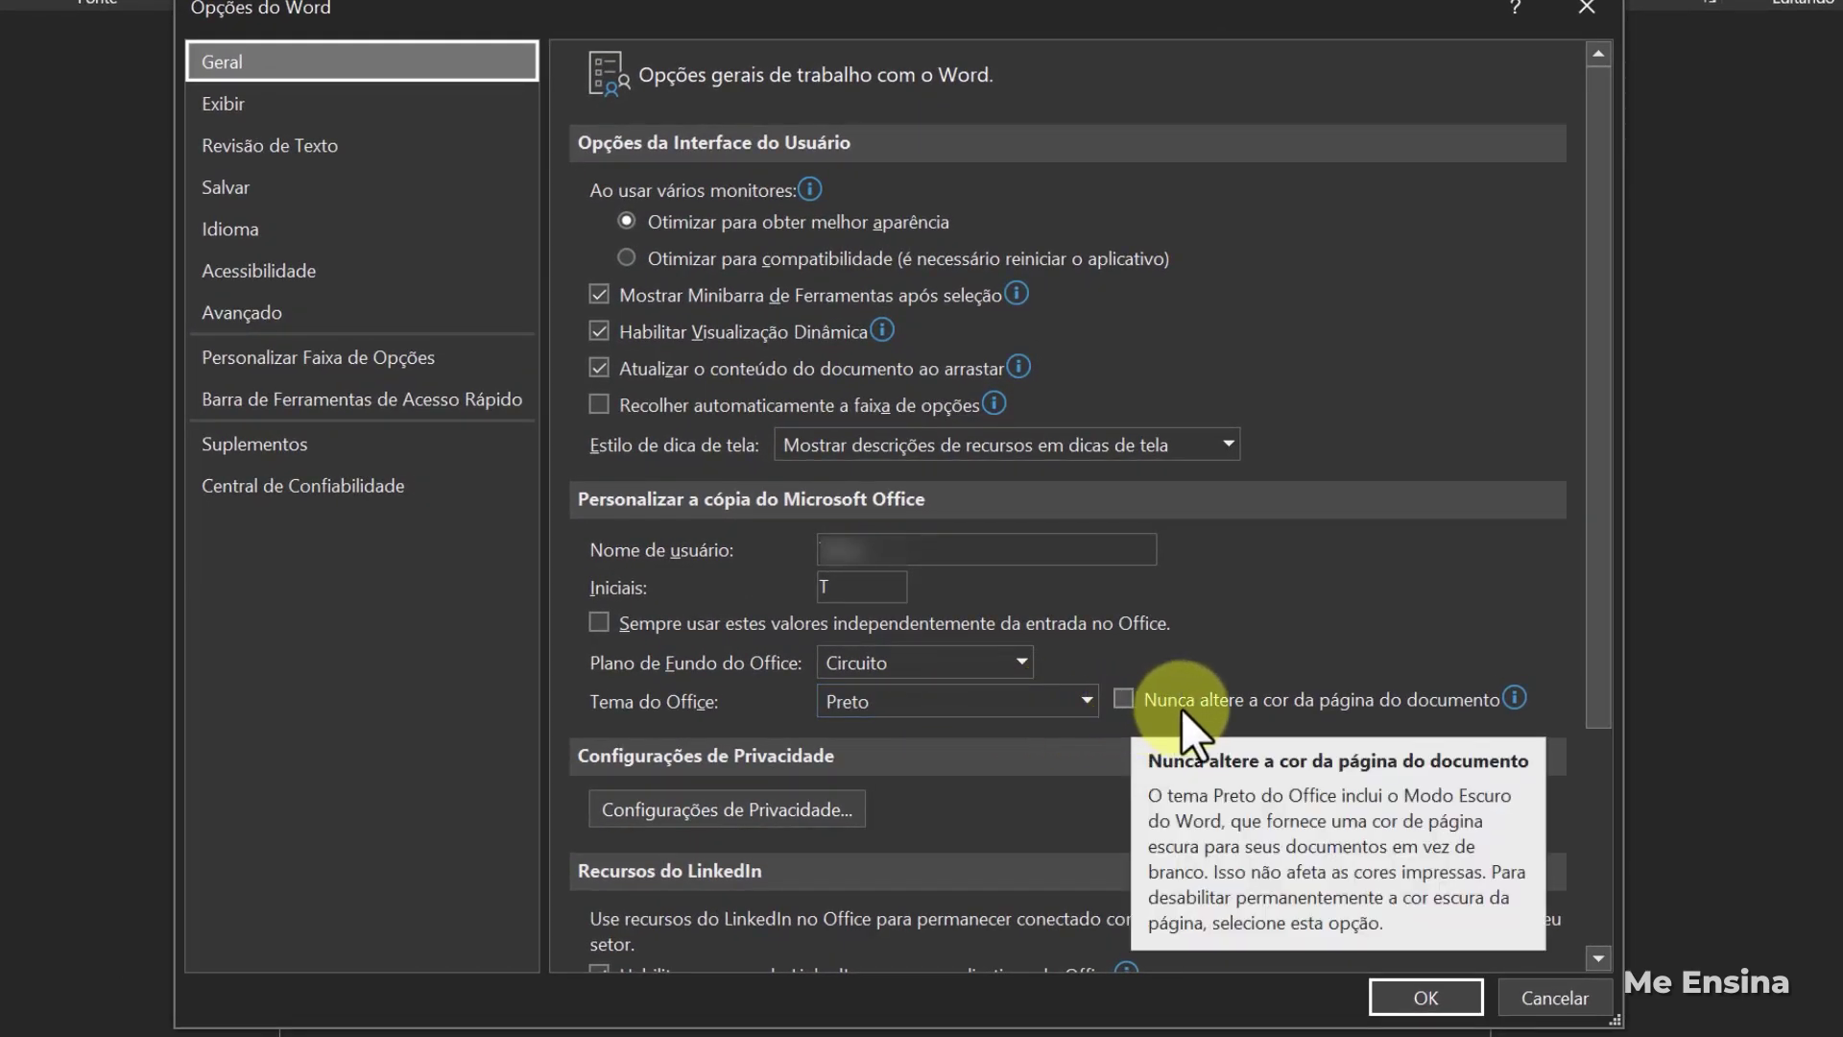
{"action": "left_click", "coordinate": [1123, 700]}
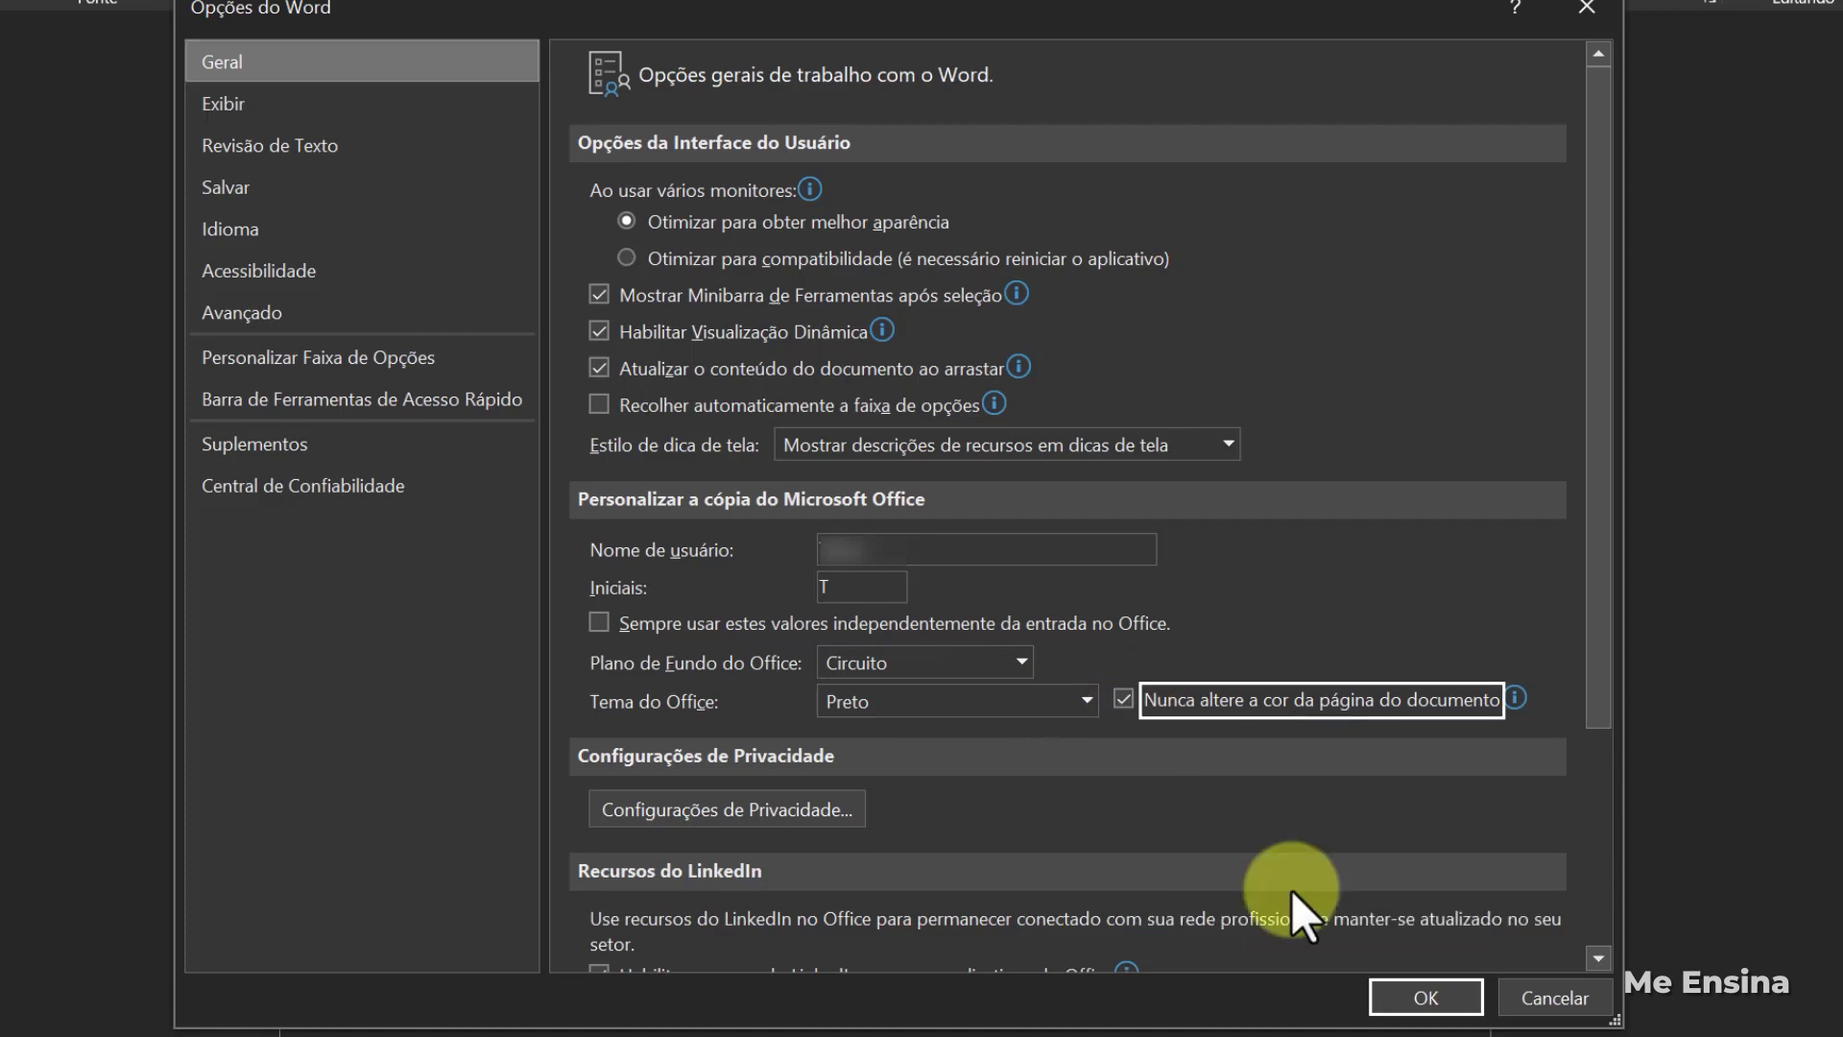
{"action": "left_click", "coordinate": [1426, 998]}
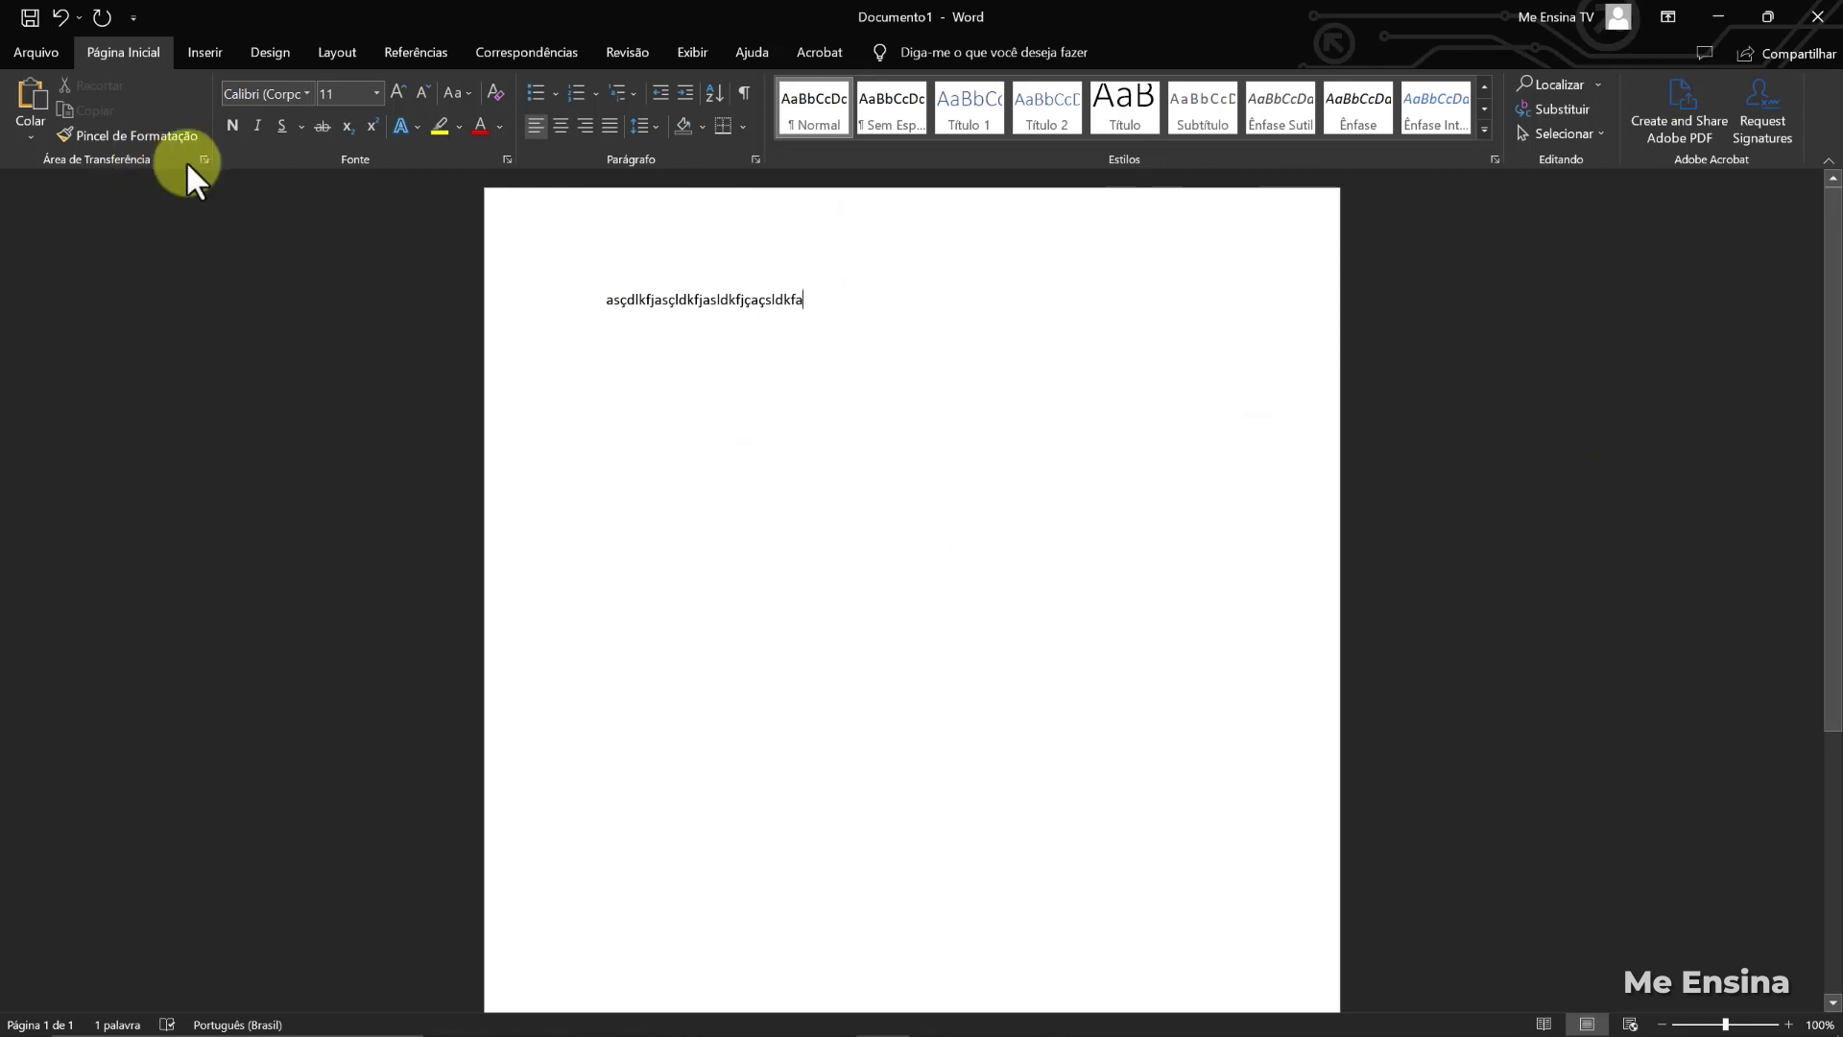
Turn off 'Nunca altere a cor da página do documento' in Opções do Word.
{"action": "left_click", "coordinate": [38, 45]}
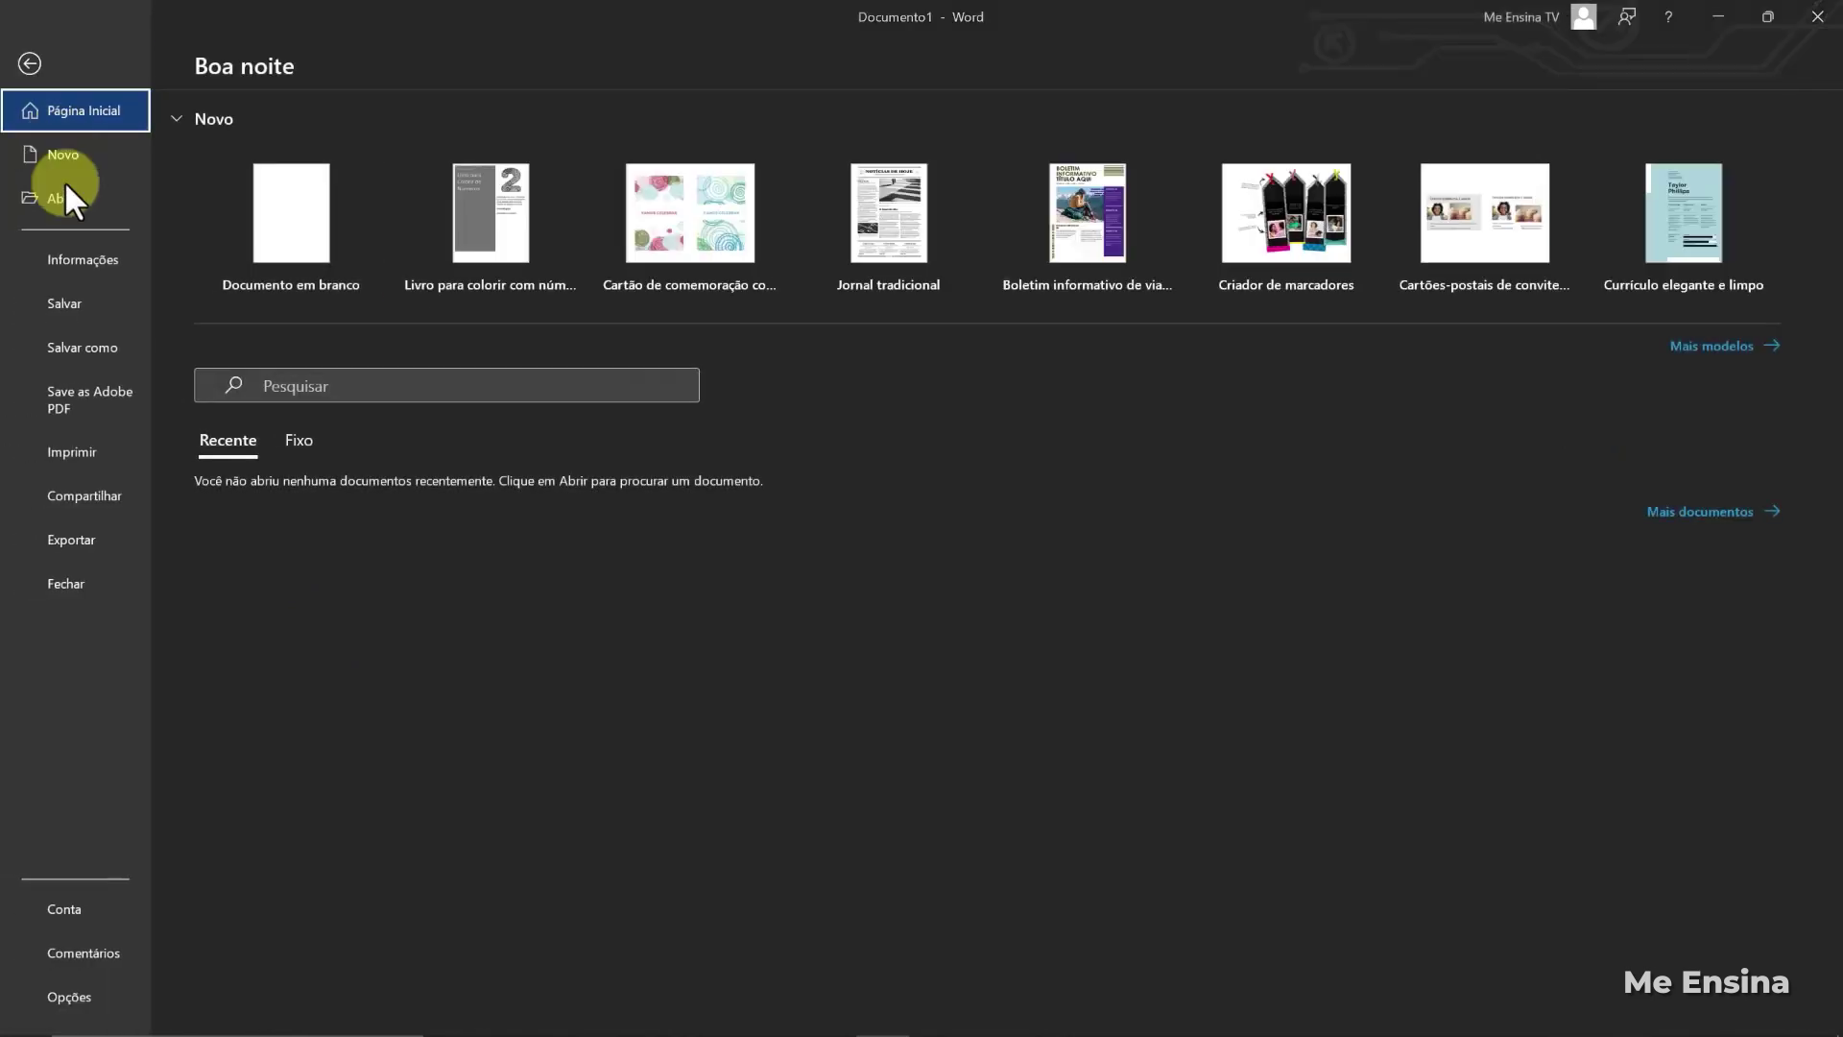
{"action": "left_click", "coordinate": [91, 992]}
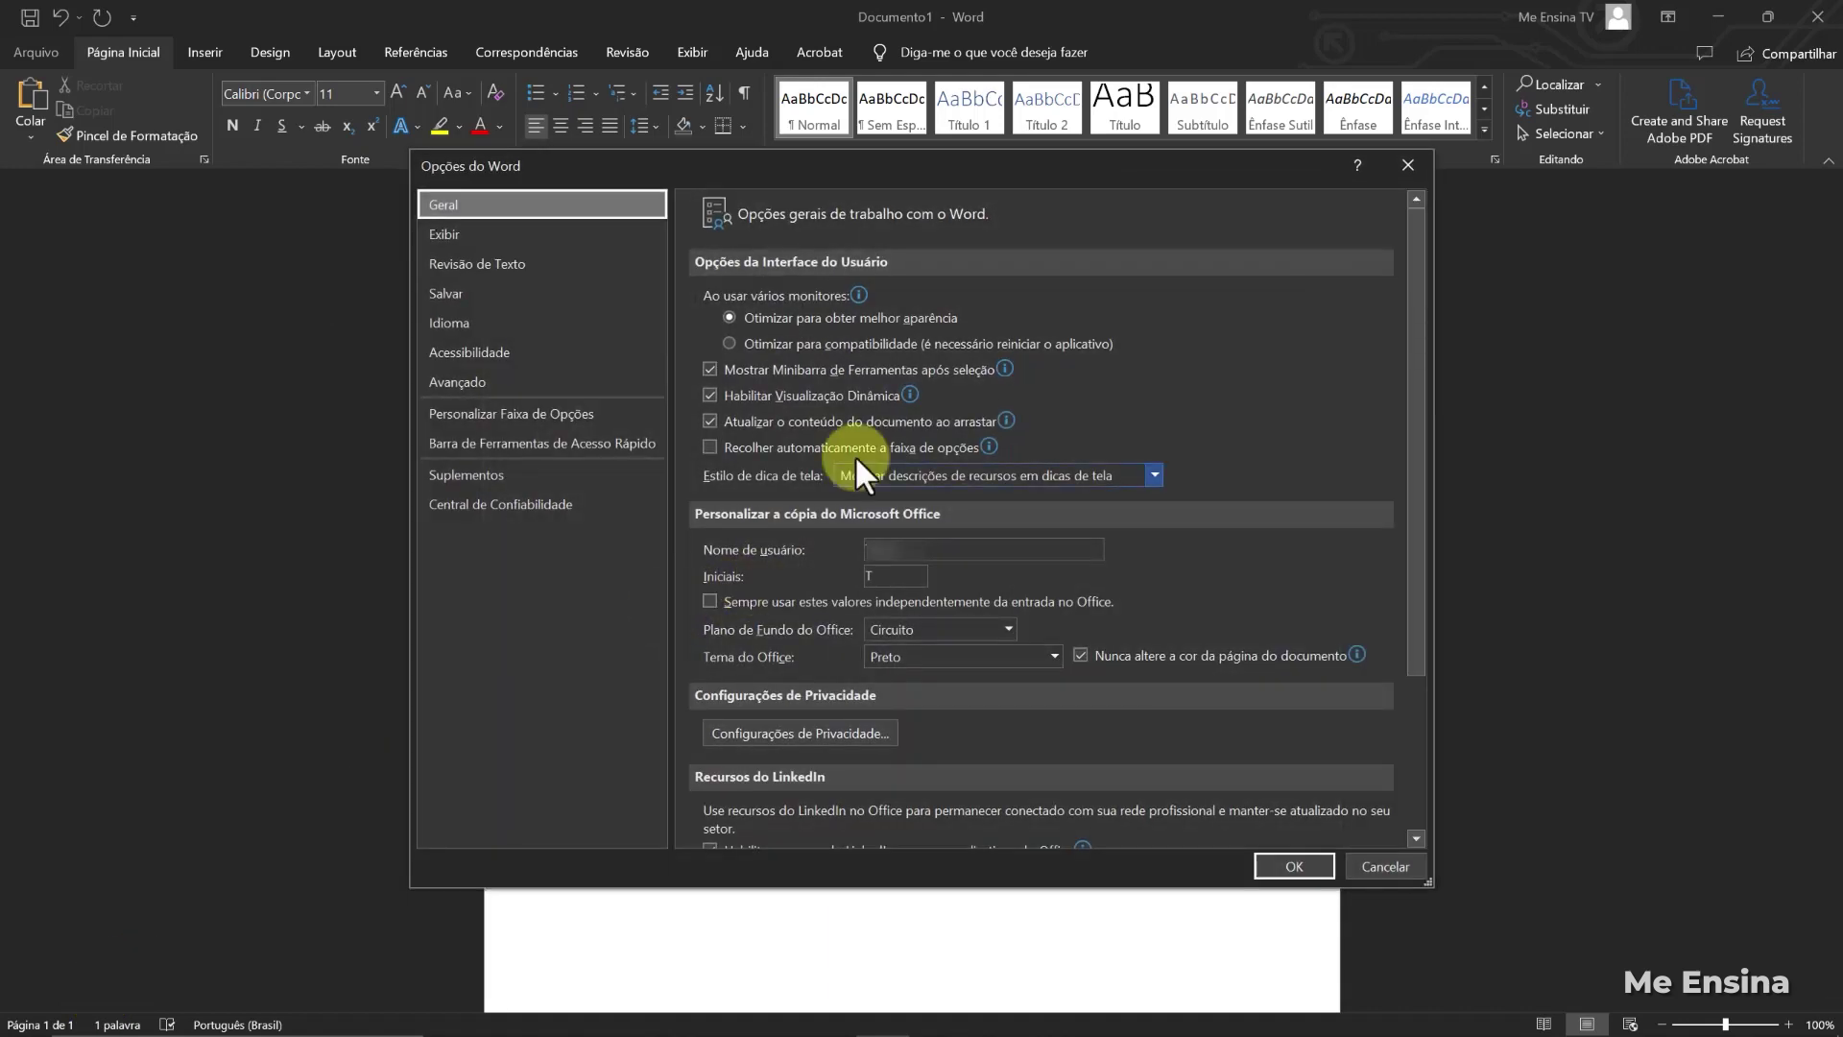
{"action": "left_click", "coordinate": [1080, 655]}
{"action": "left_click", "coordinate": [1296, 867]}
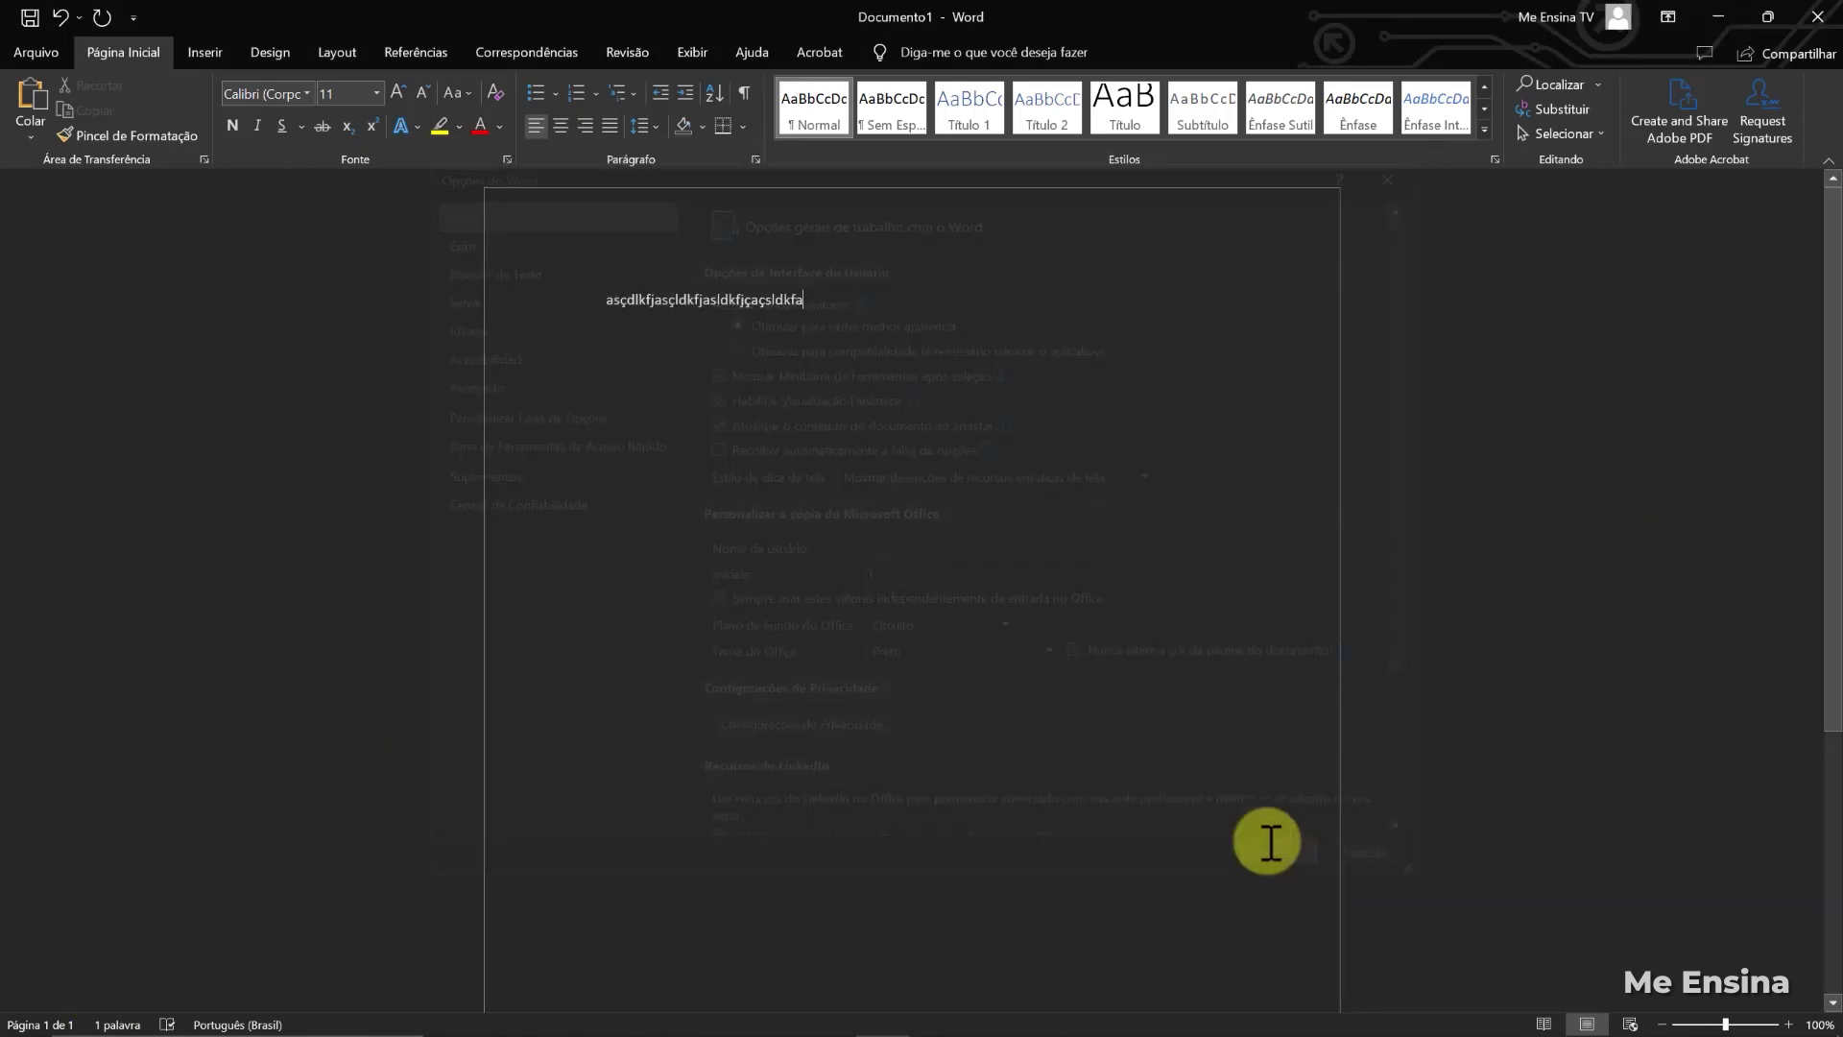